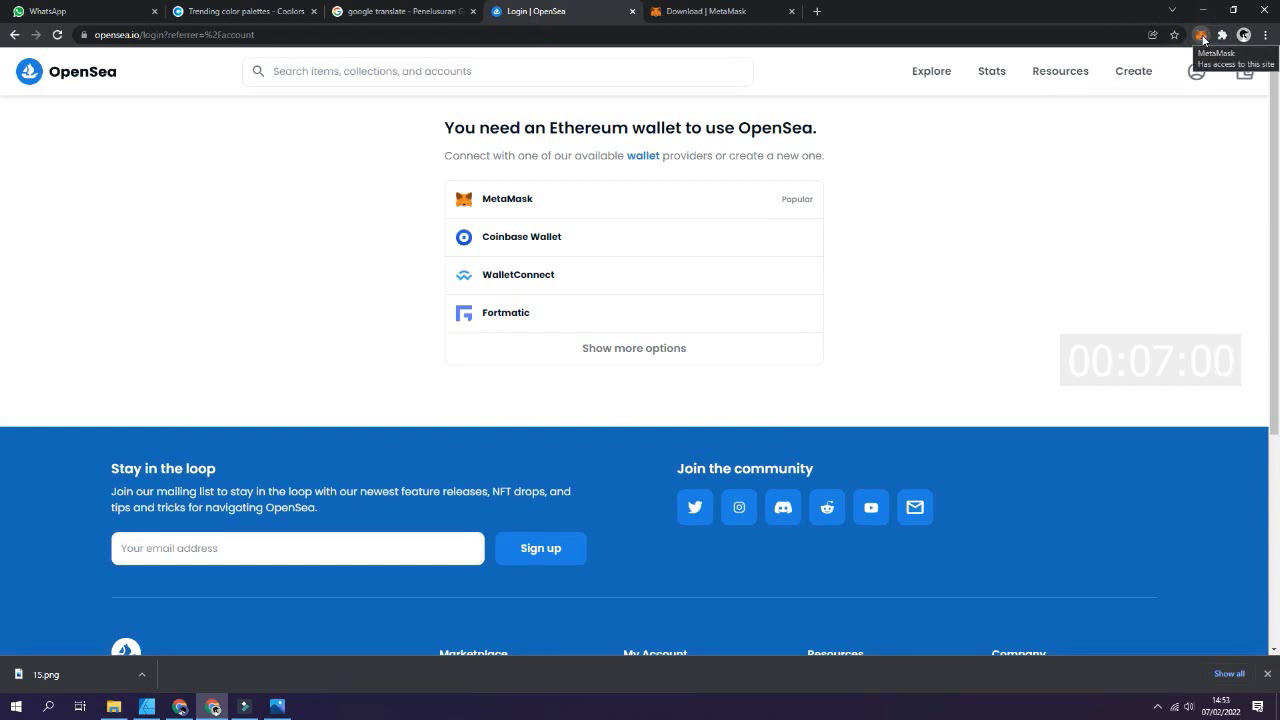
Open the MetaMask wallet extension and try to unlock it with the wallet password.
left_click(1201, 36)
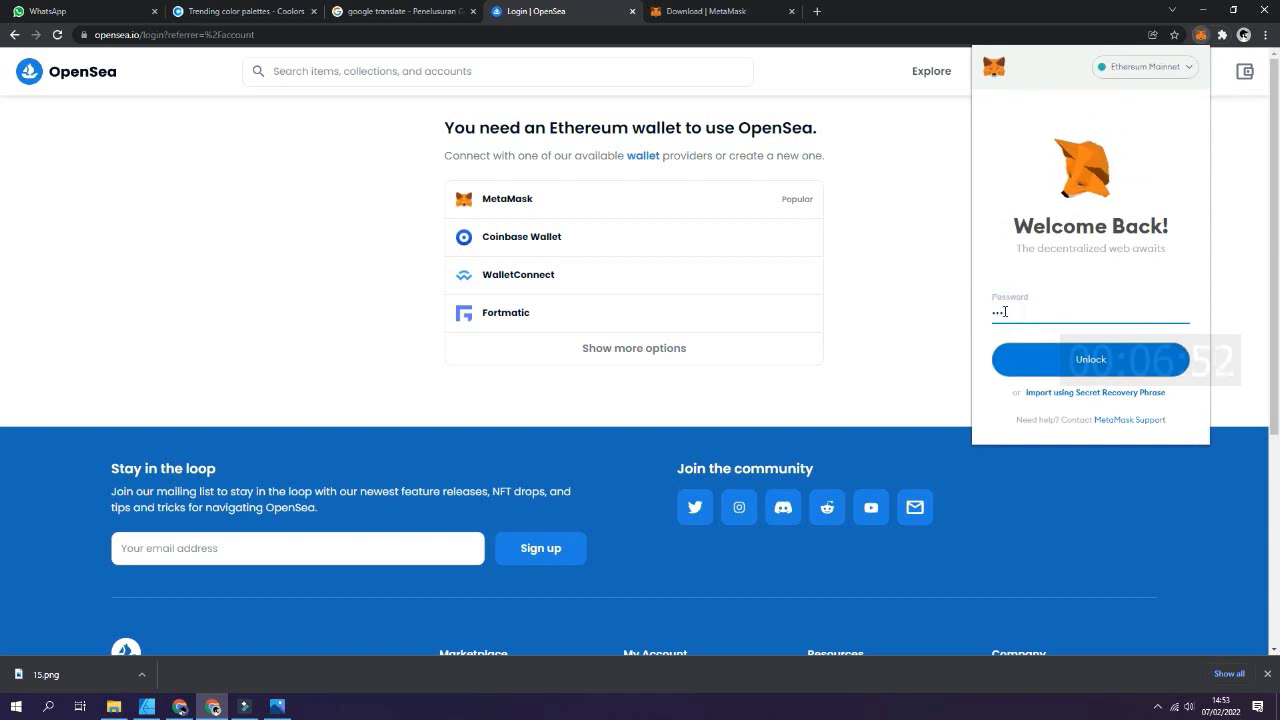
type("••")
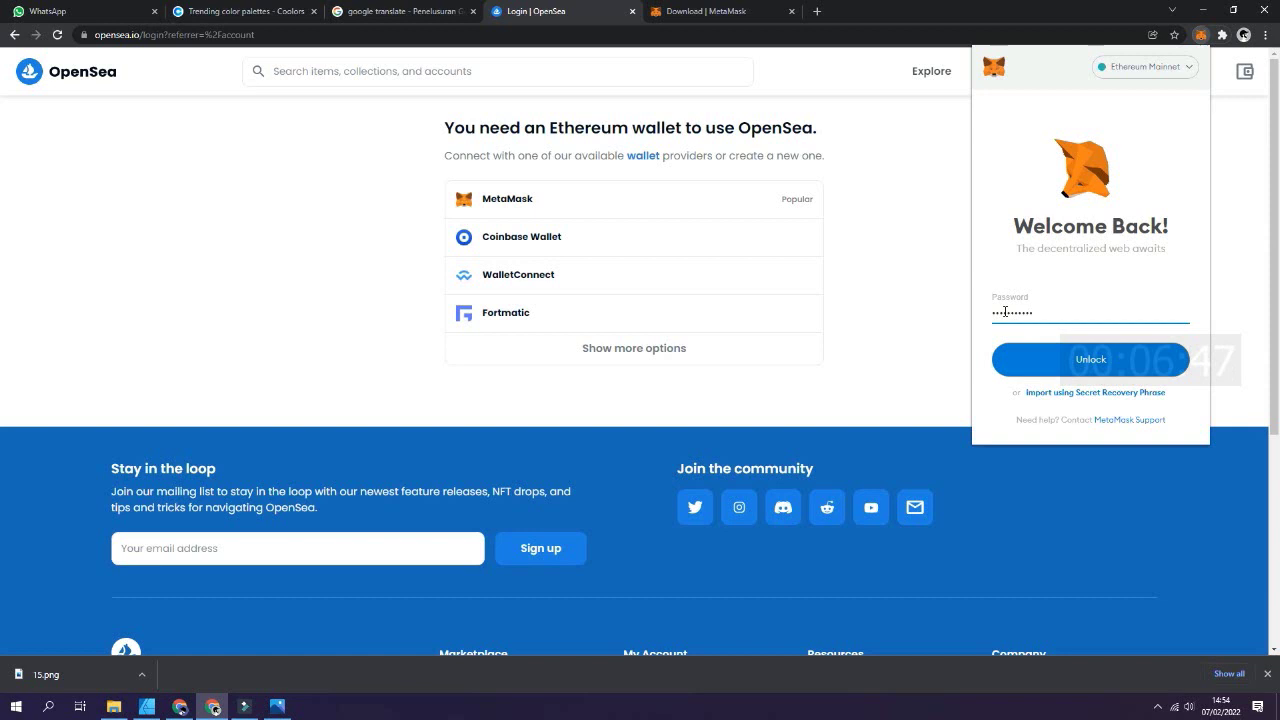
left_click(1094, 363)
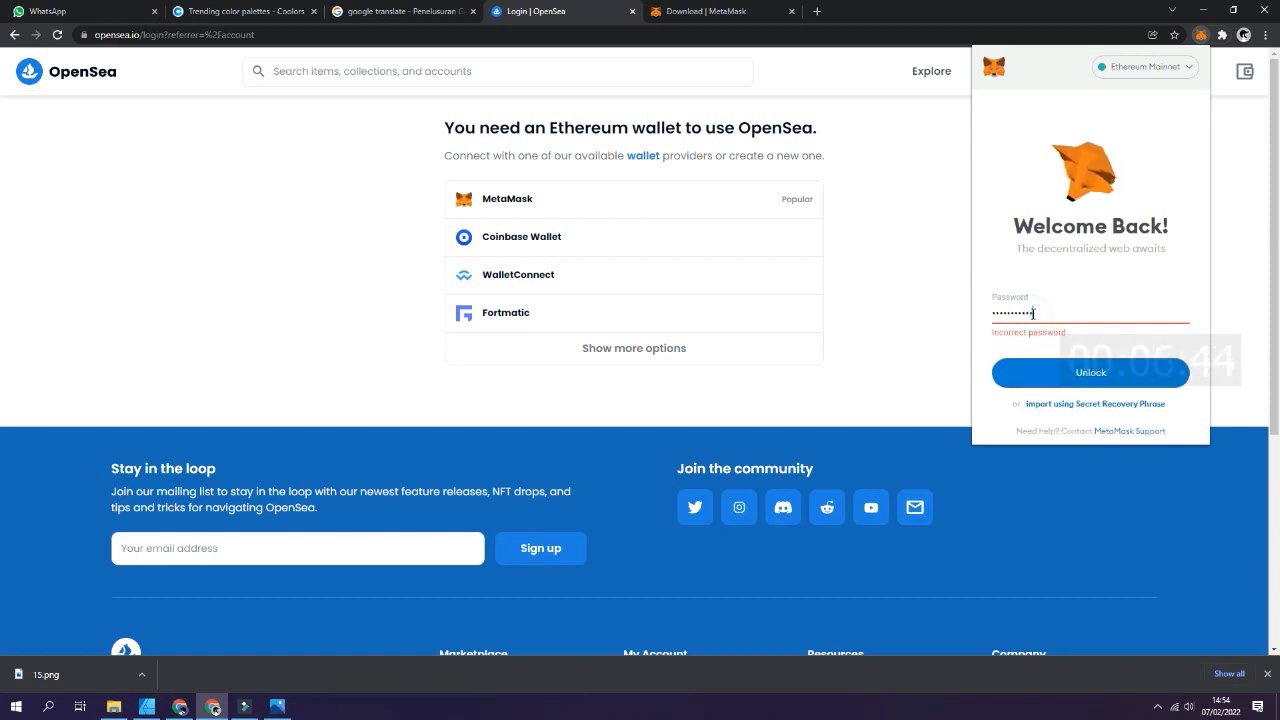
Re-enter the wallet password to unlock MetaMask, and log in to OpenSea with the MetaMask wallet.
key("BackSpace")
key("BackSpace")
key("BackSpace")
key("BackSpace")
key("BackSpace")
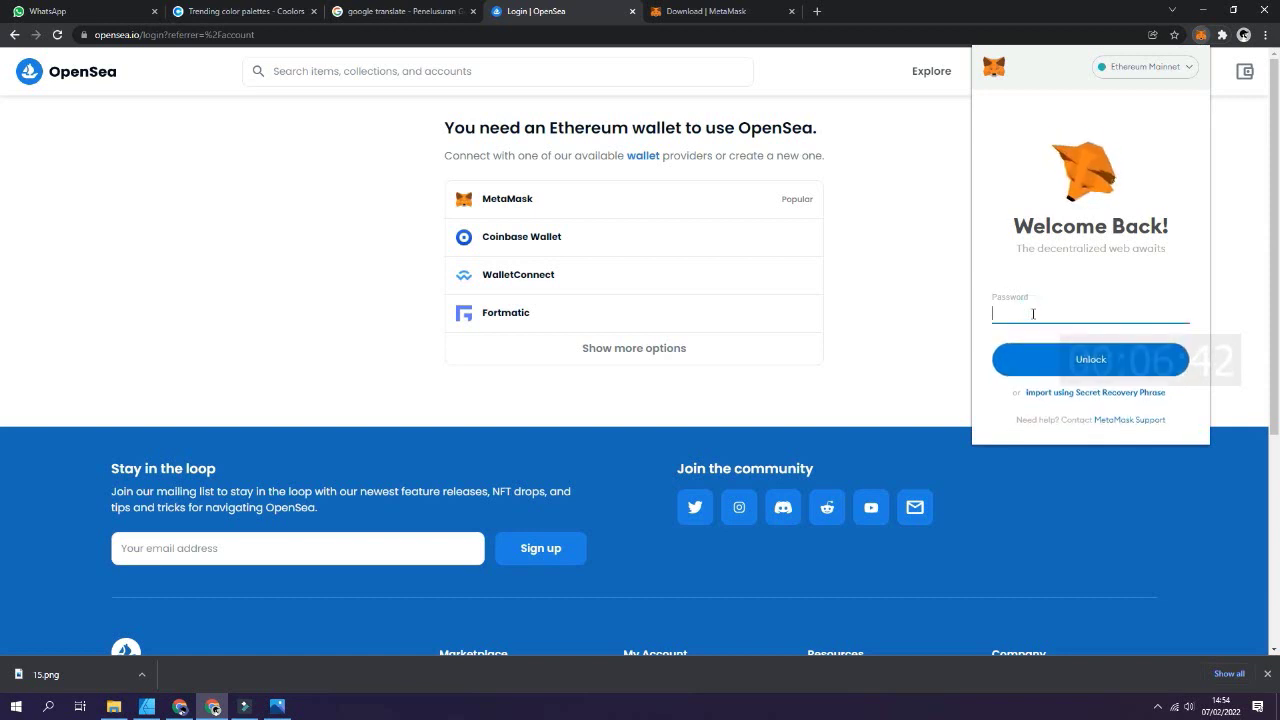
type("••")
key("BackSpace")
key("BackSpace")
type("••••••")
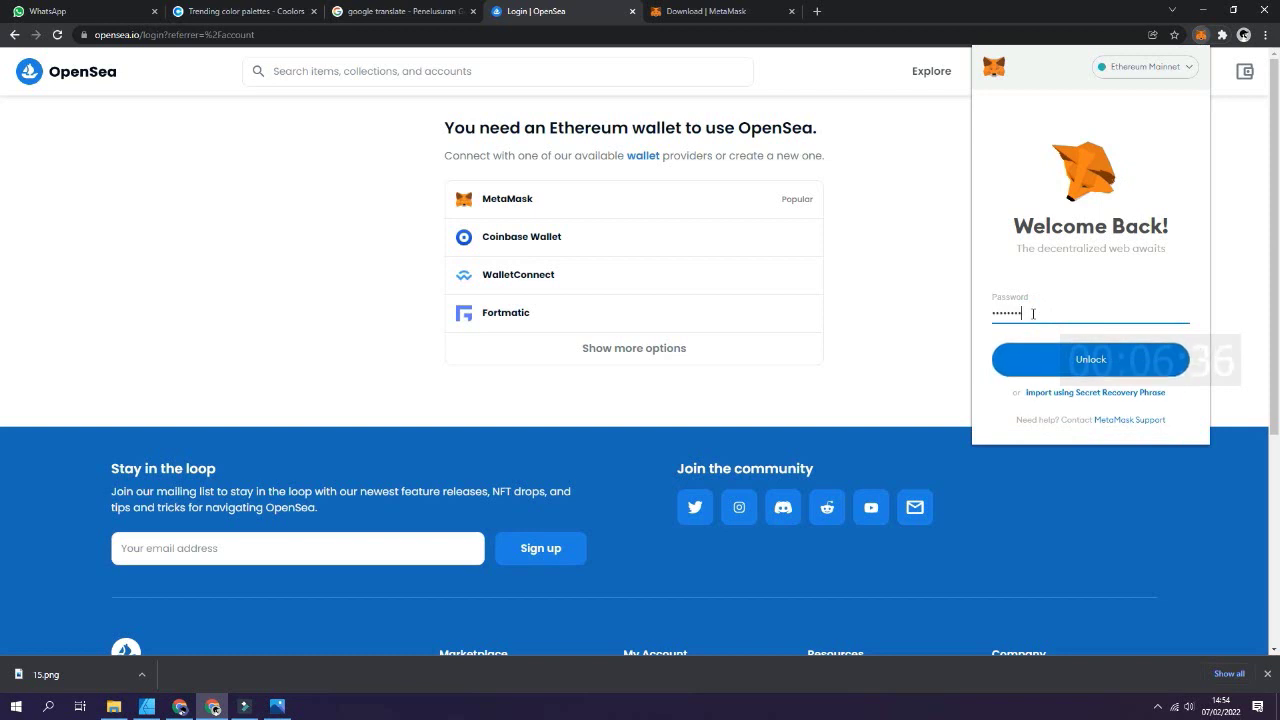
type("•")
left_click(1082, 360)
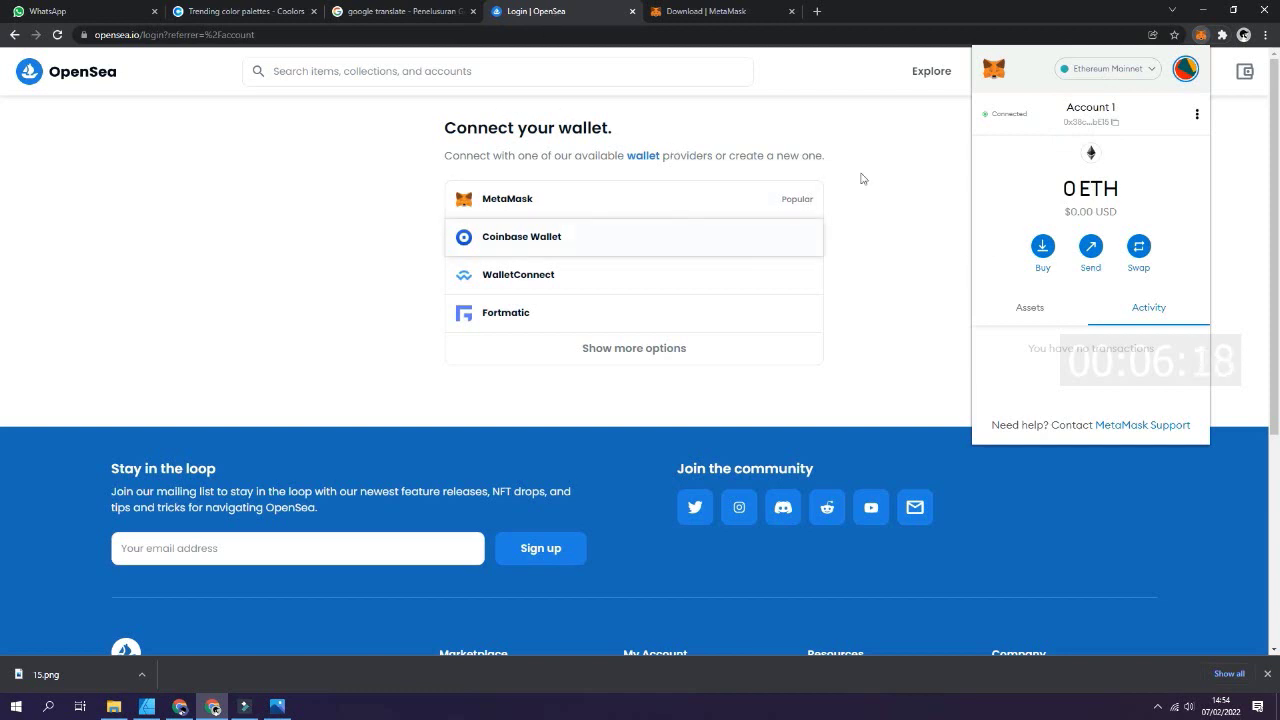
left_click(652, 199)
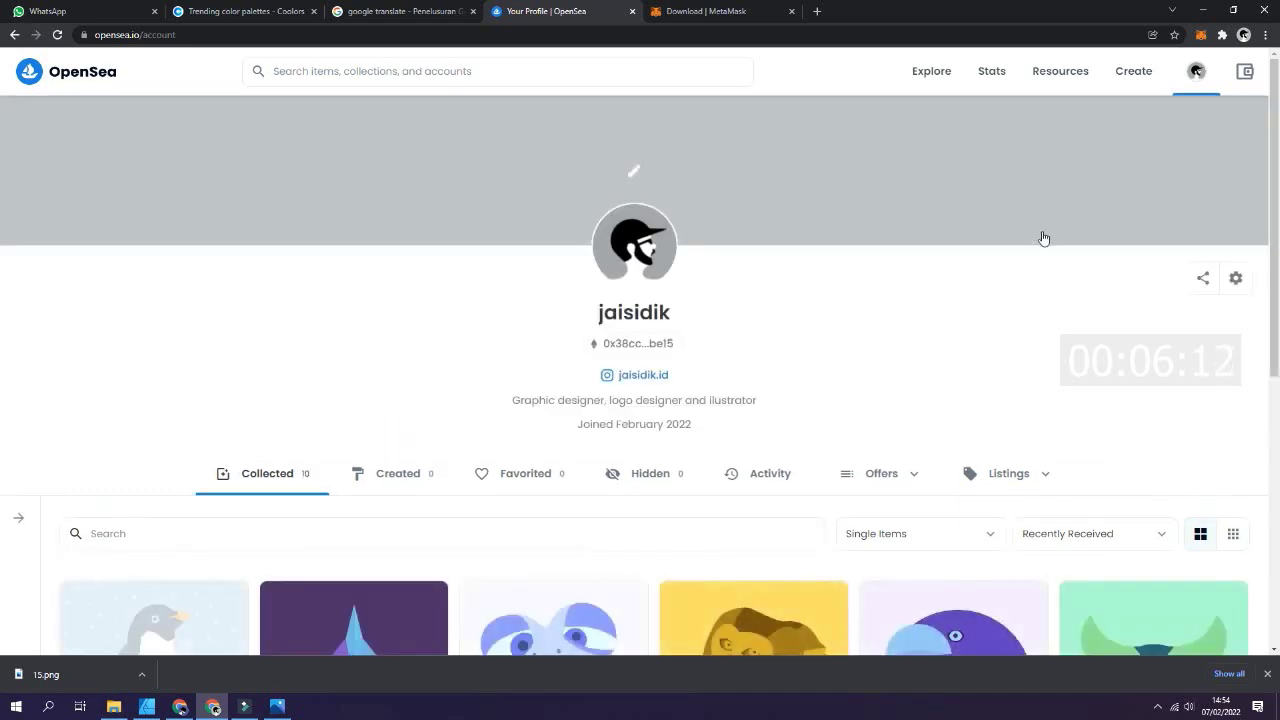
Look through the avatar NFTs collected on the OpenSea profile page.
scroll(873, 252, "down", 4)
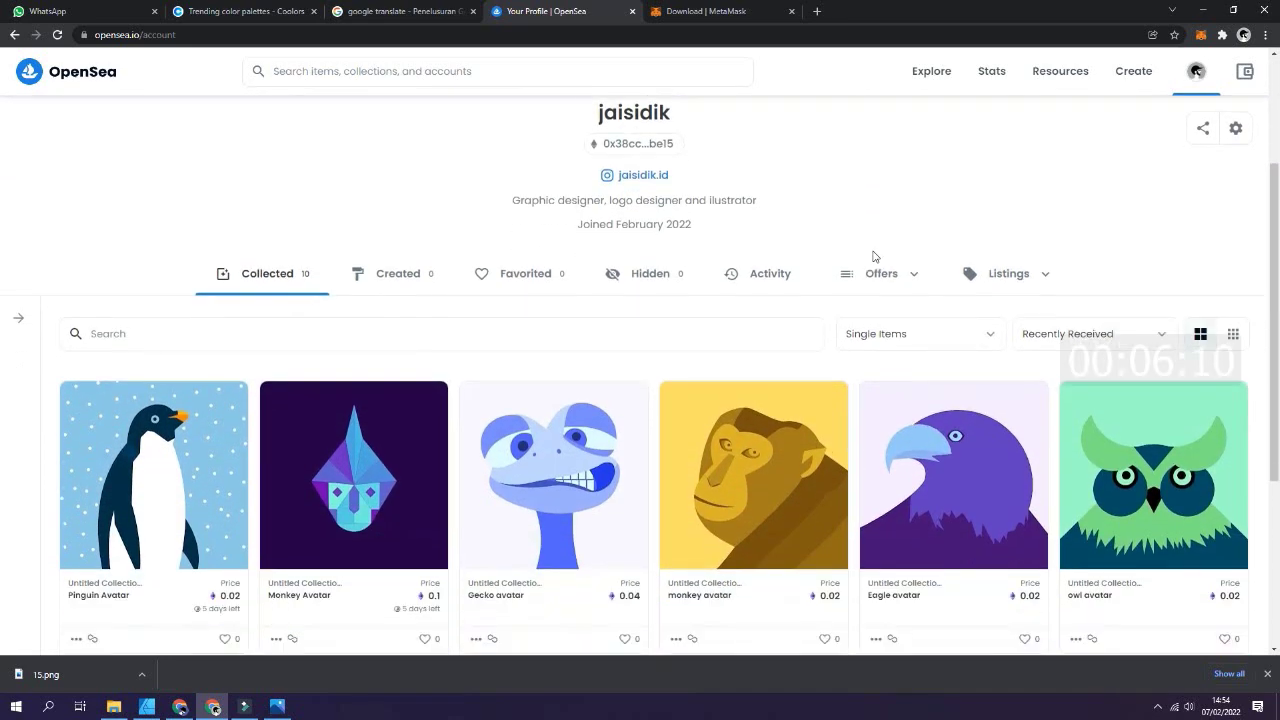
scroll(873, 258, "down", 1)
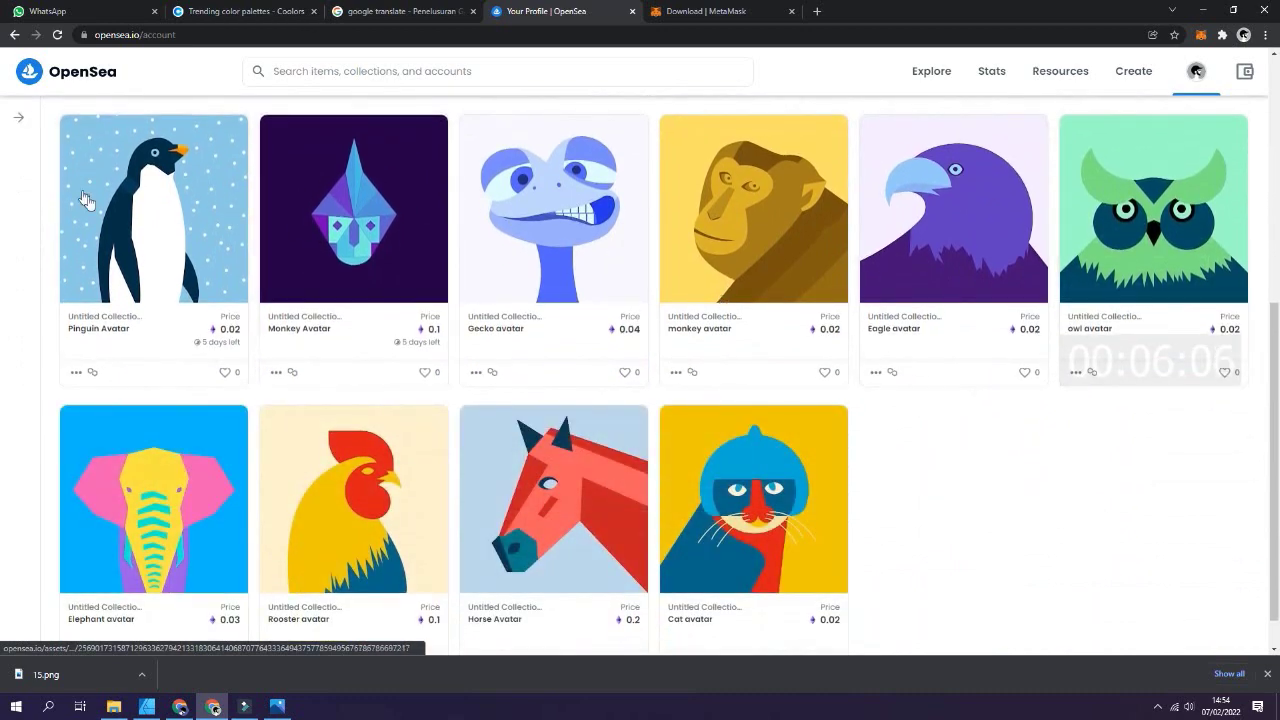
scroll(640, 334, "down", 1)
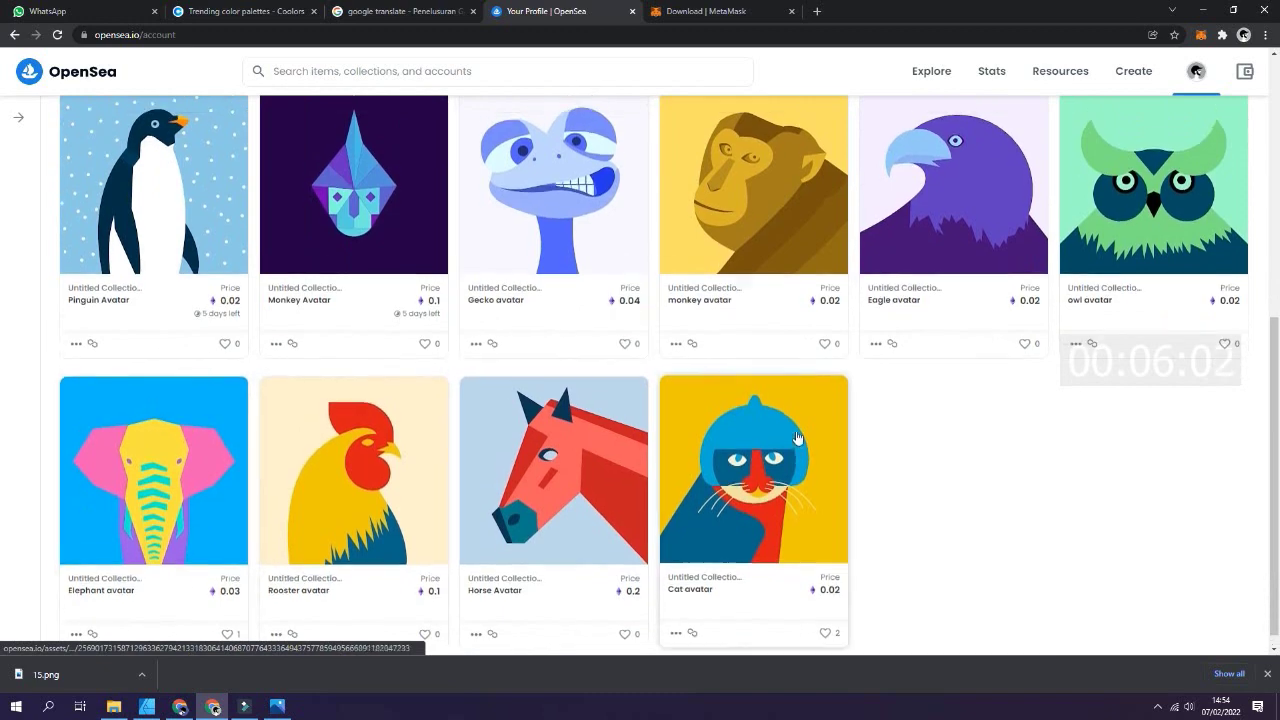
scroll(402, 336, "up", 3)
scroll(402, 336, "up", 1)
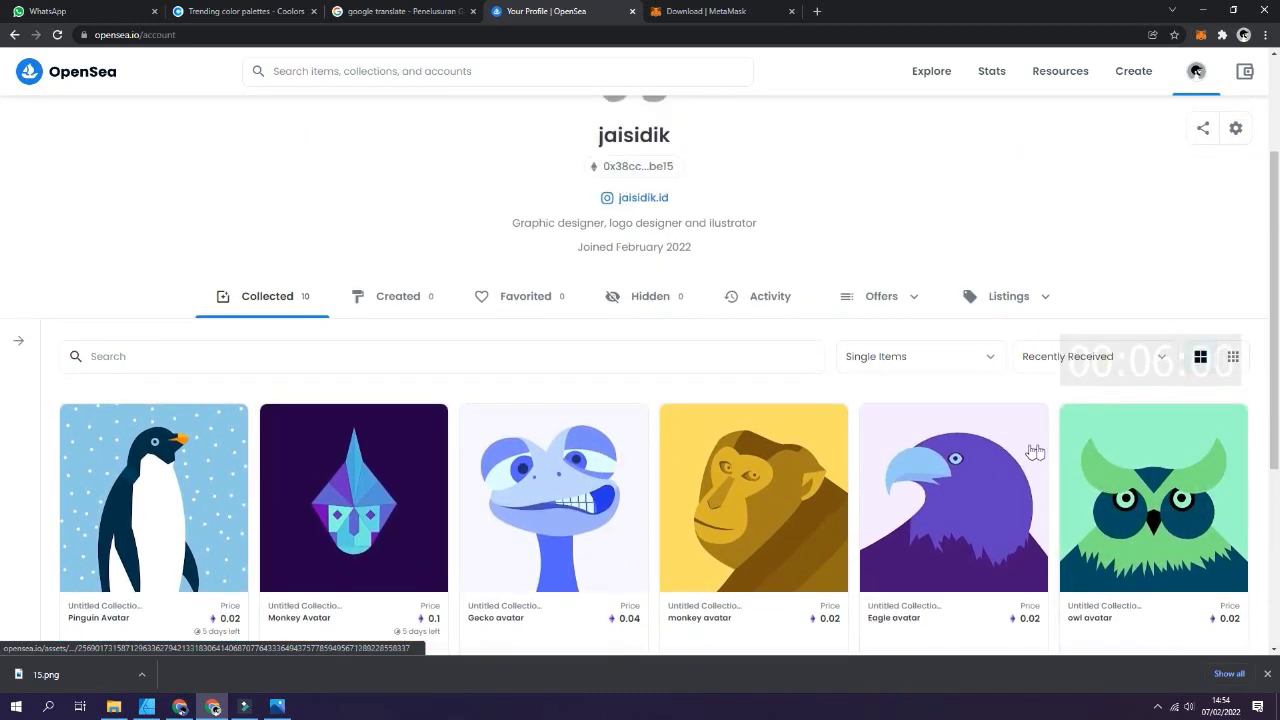
scroll(1006, 451, "down", 4)
scroll(600, 127, "up", 3)
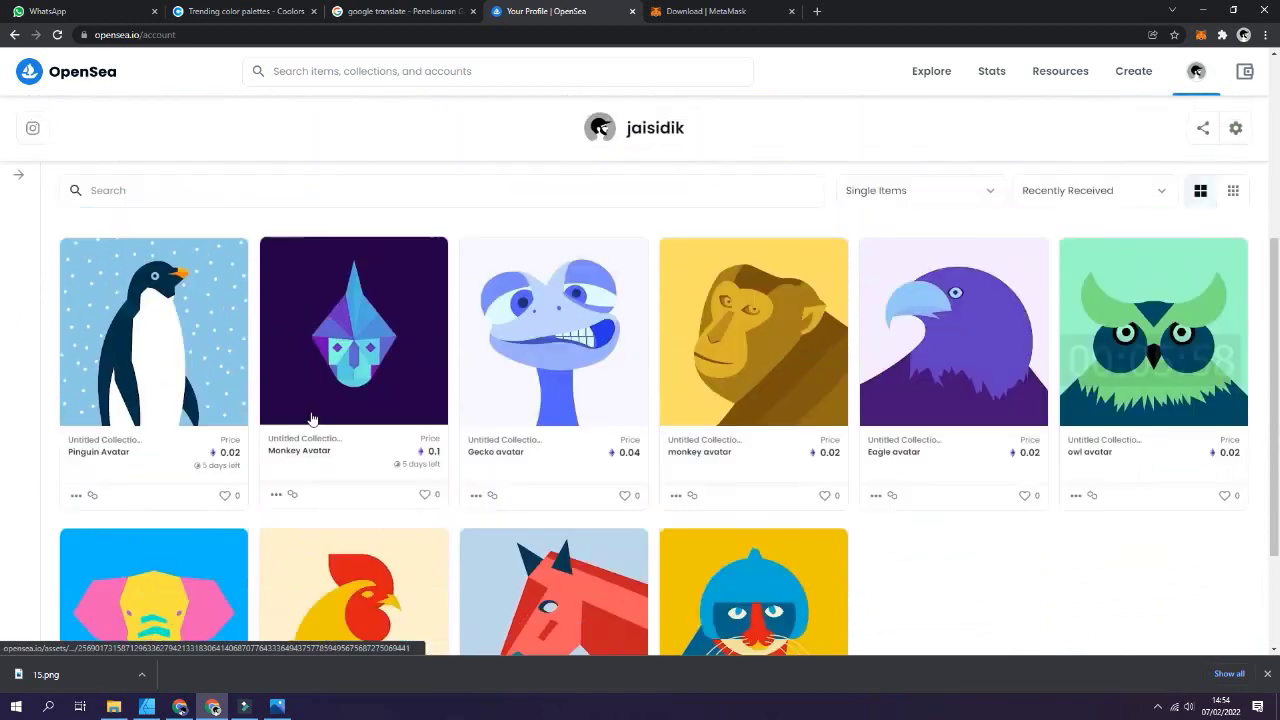
Check the MetaMask download page, return to the OpenSea profile, and close the download page.
left_click(741, 10)
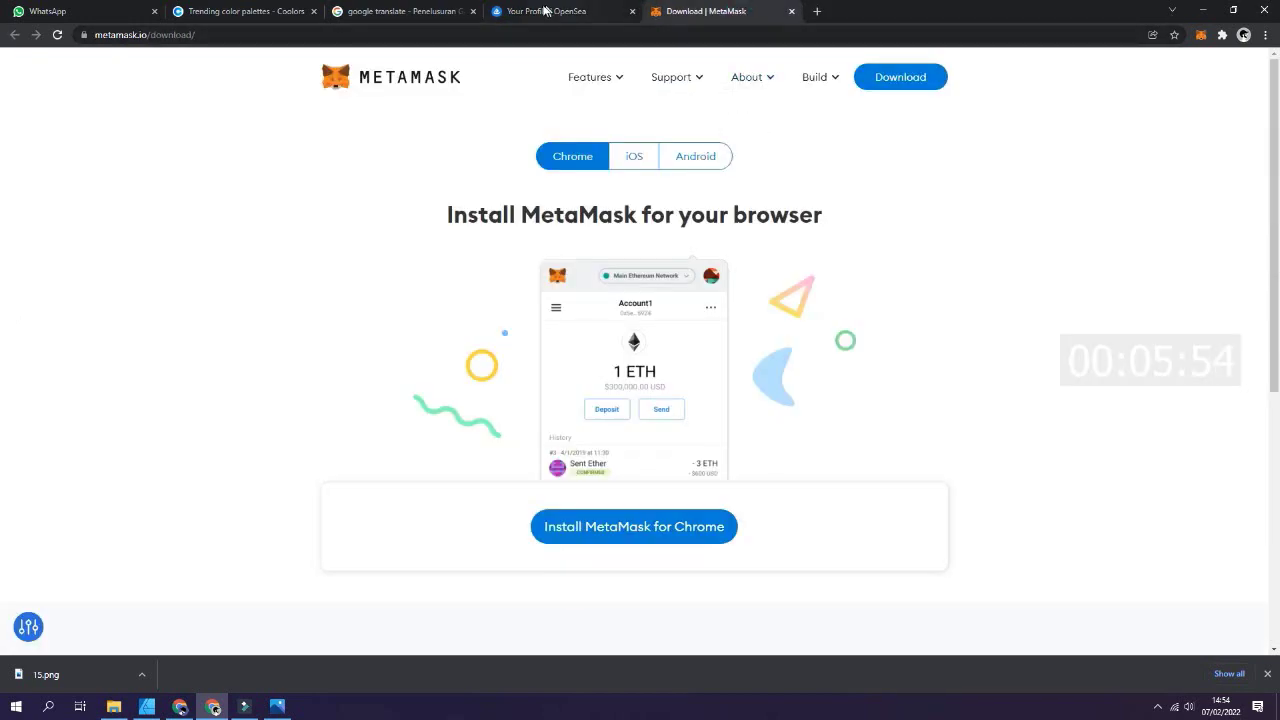
left_click(548, 12)
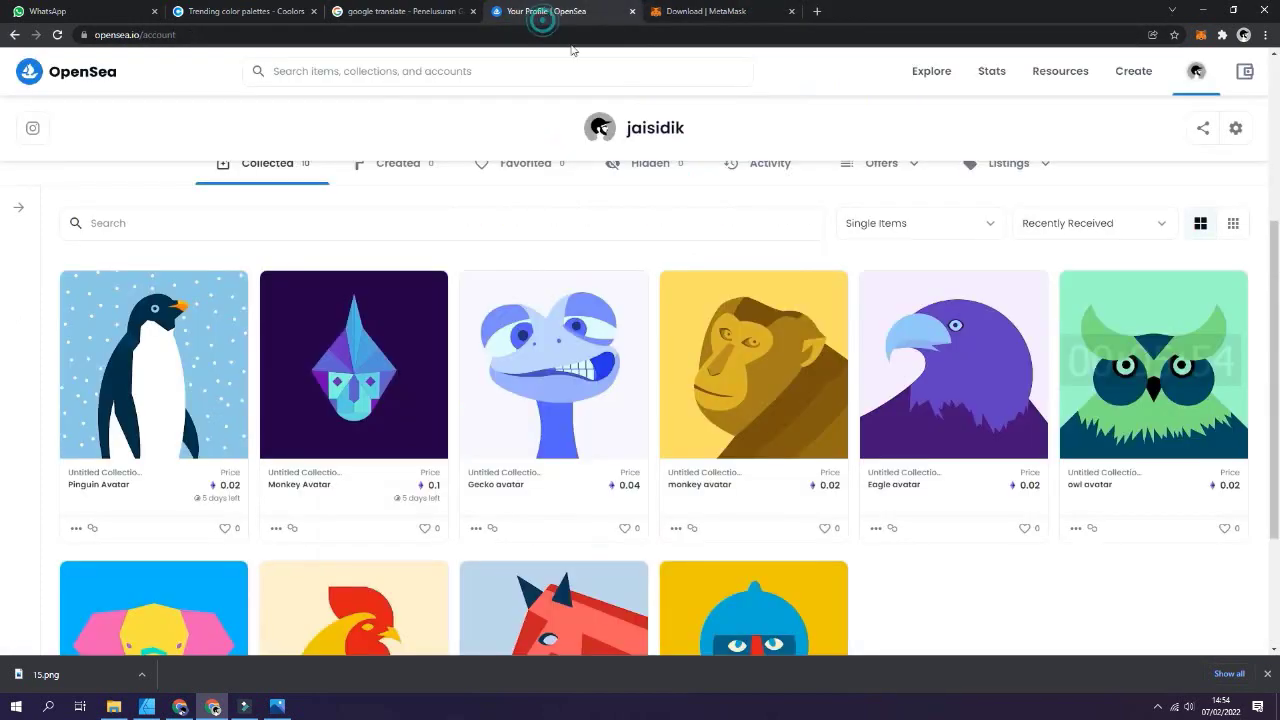
left_click(791, 11)
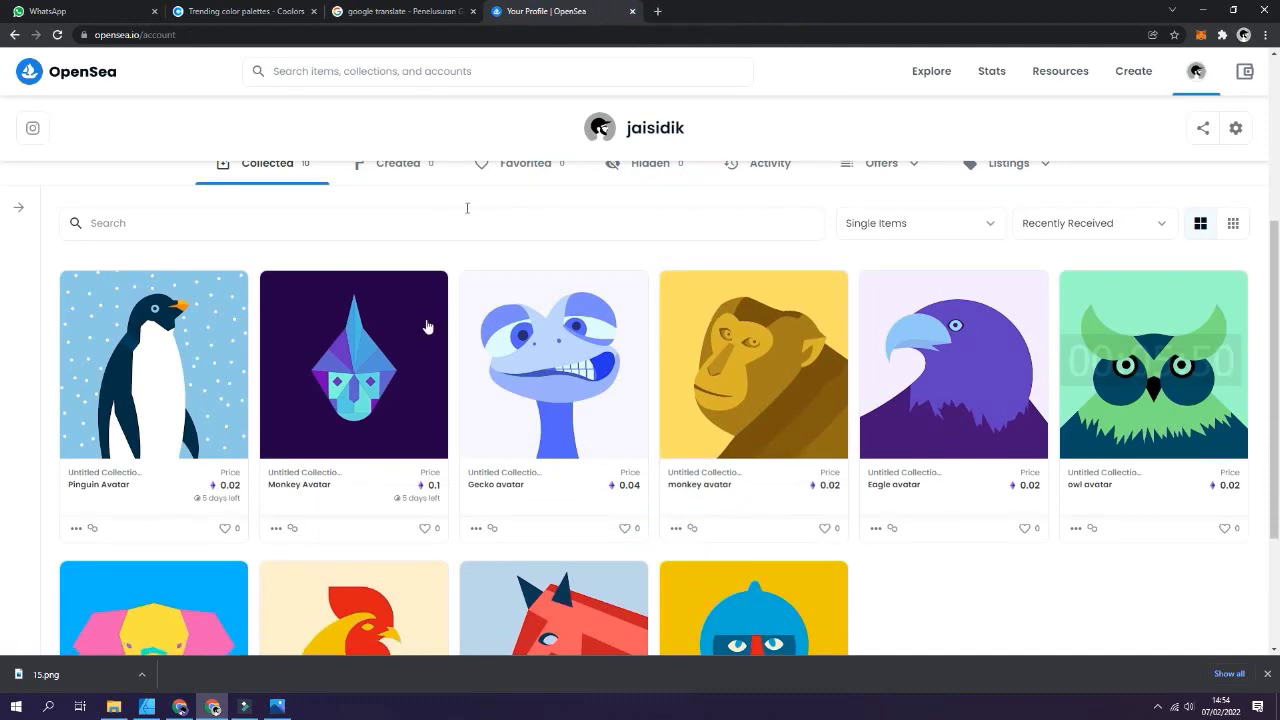
Review the profile banner and listed avatars, and preview the artwork 10.jpg in Photos before closing it.
scroll(428, 509, "down", 1)
scroll(491, 466, "up", 3)
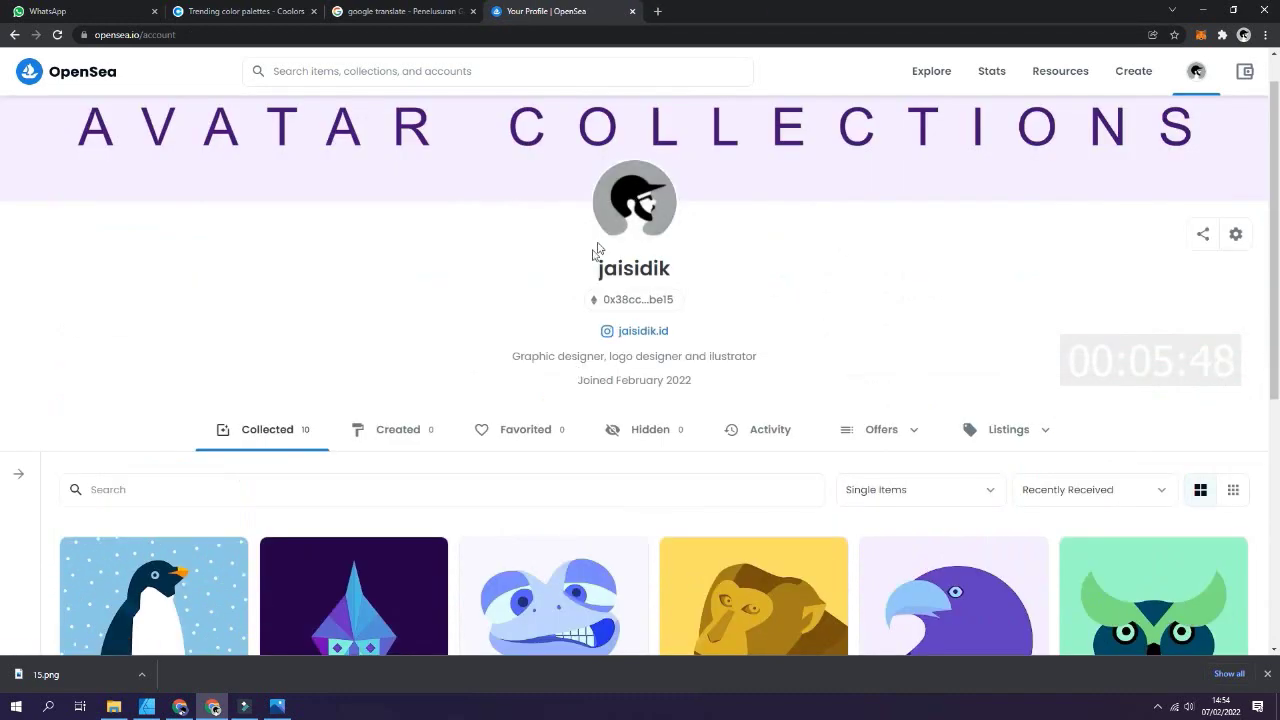
scroll(494, 286, "down", 2)
scroll(530, 390, "down", 2)
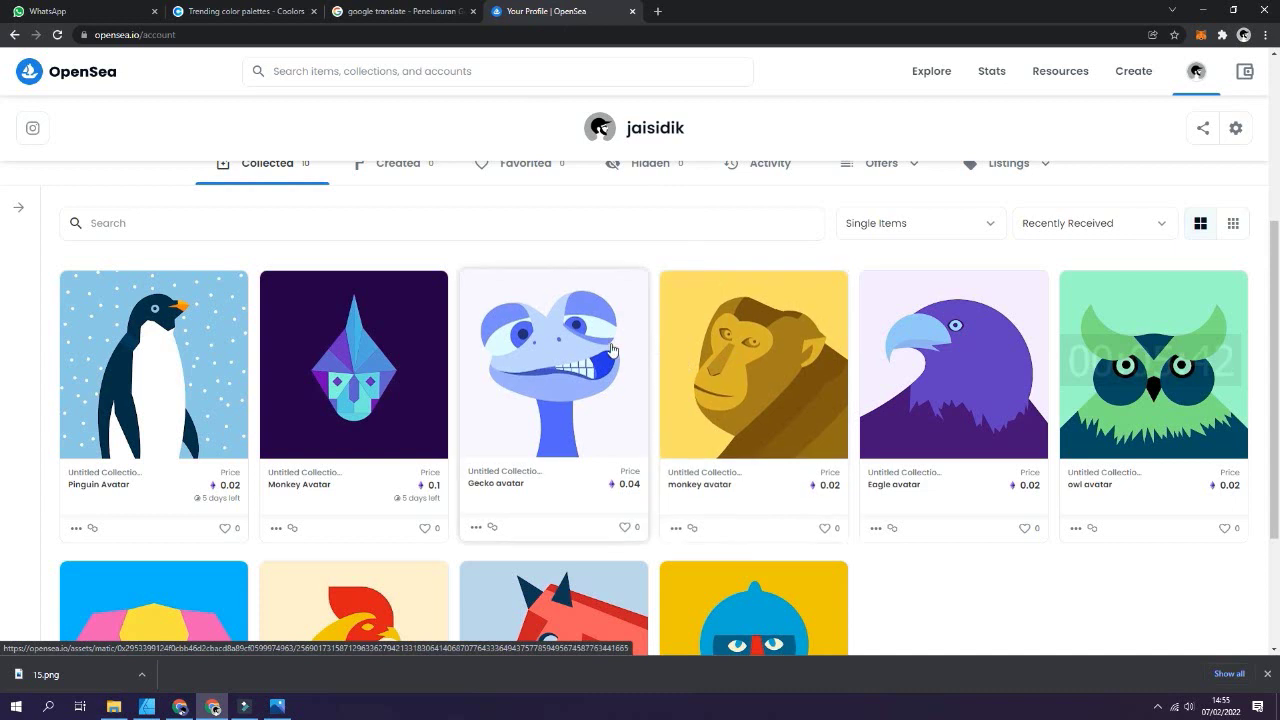
scroll(640, 337, "down", 2)
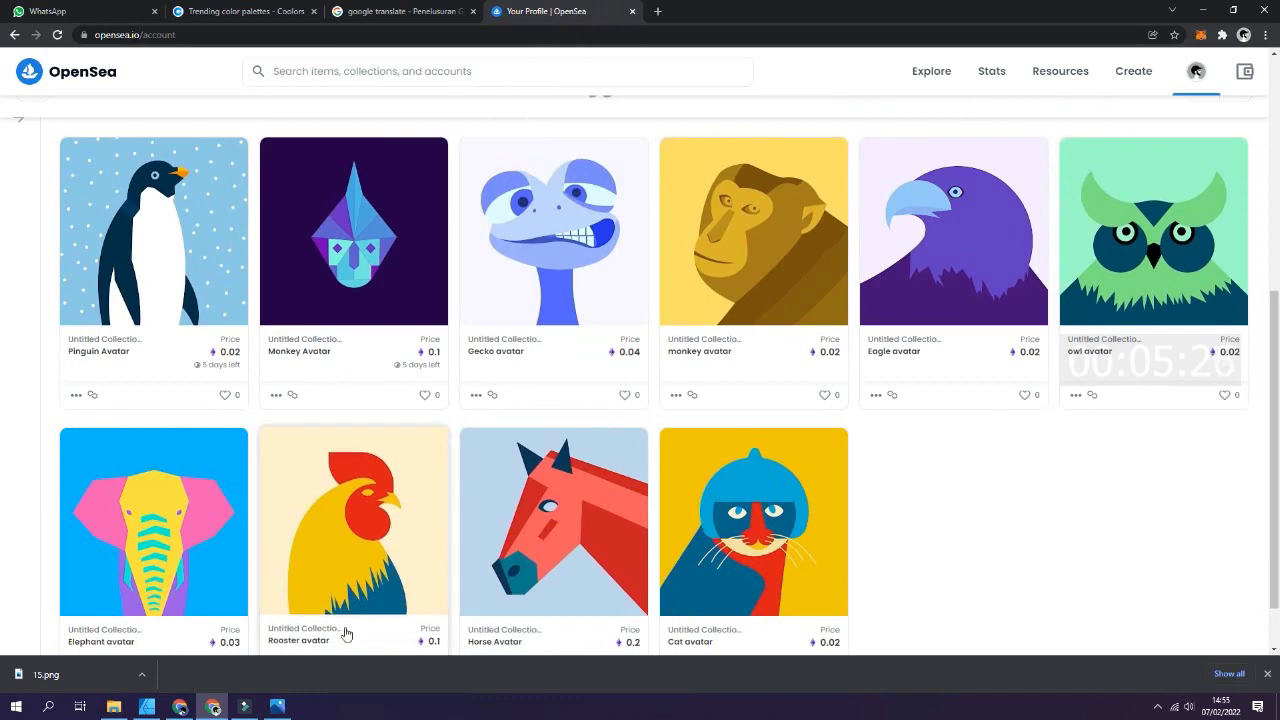
left_click(277, 706)
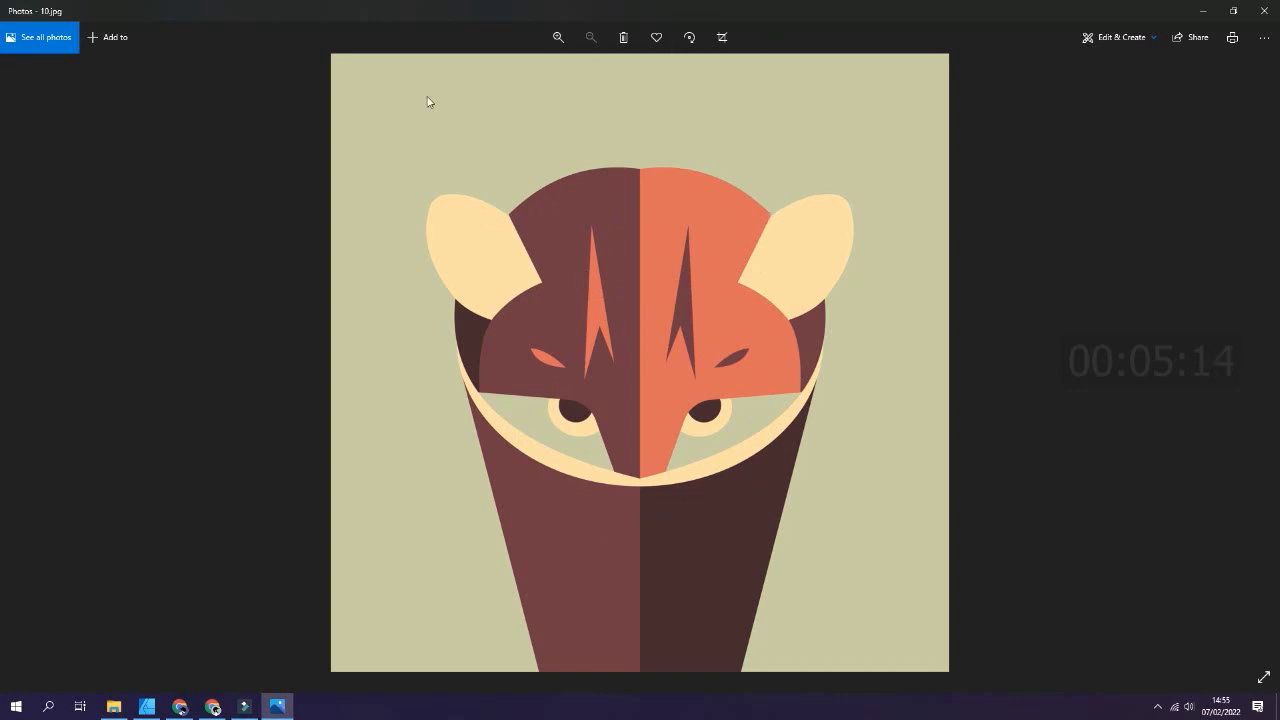
left_click(1264, 10)
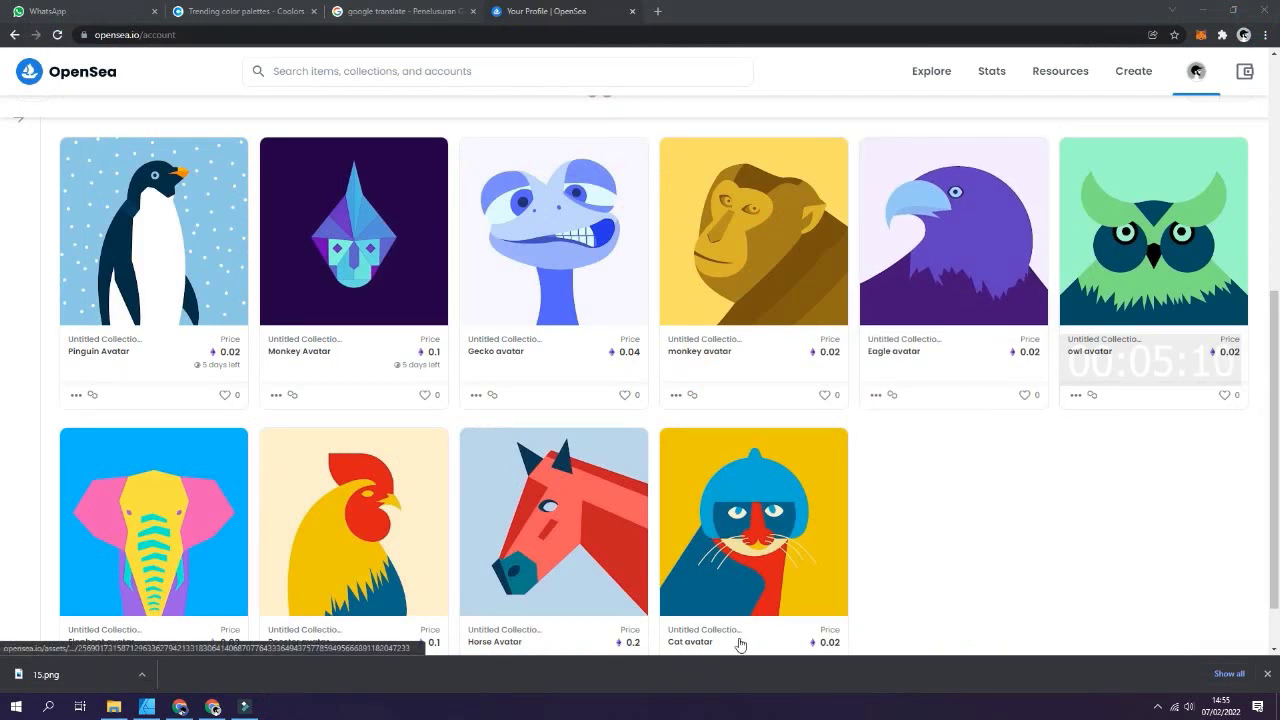
Start creating a new NFT item and sign the OpenSea signature request in MetaMask.
mouse_move(1218, 68)
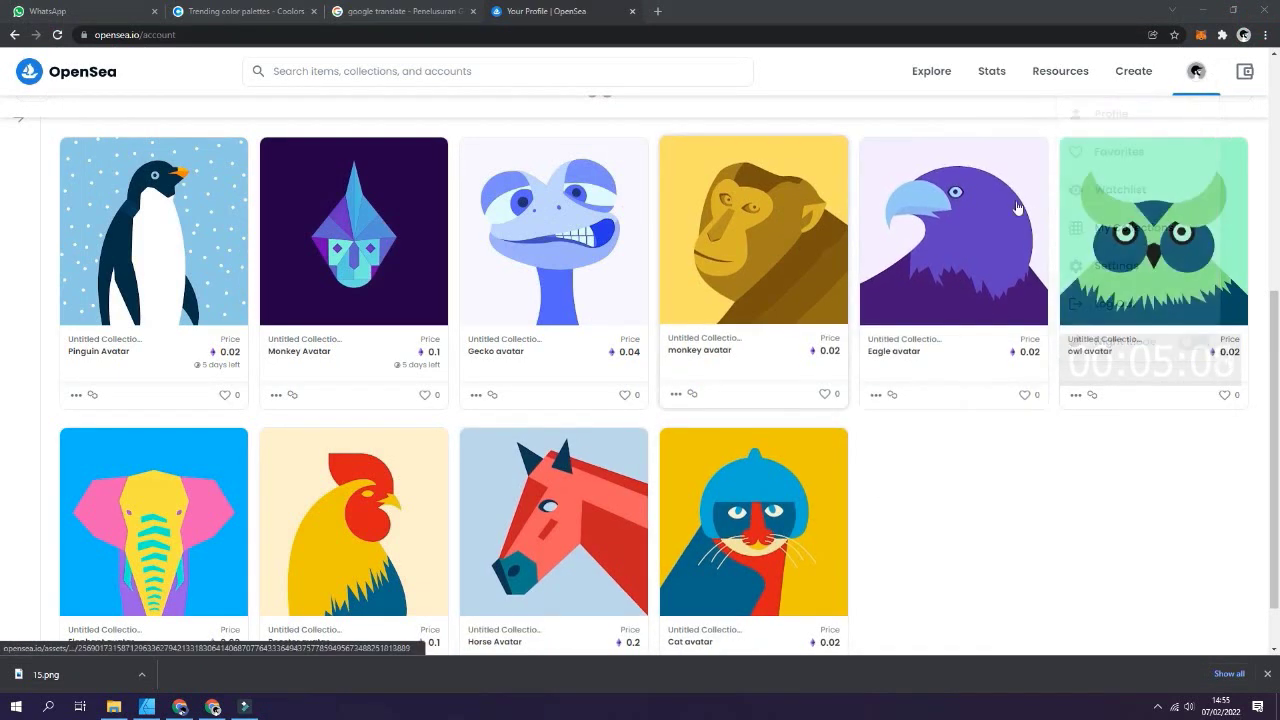
left_click(1131, 79)
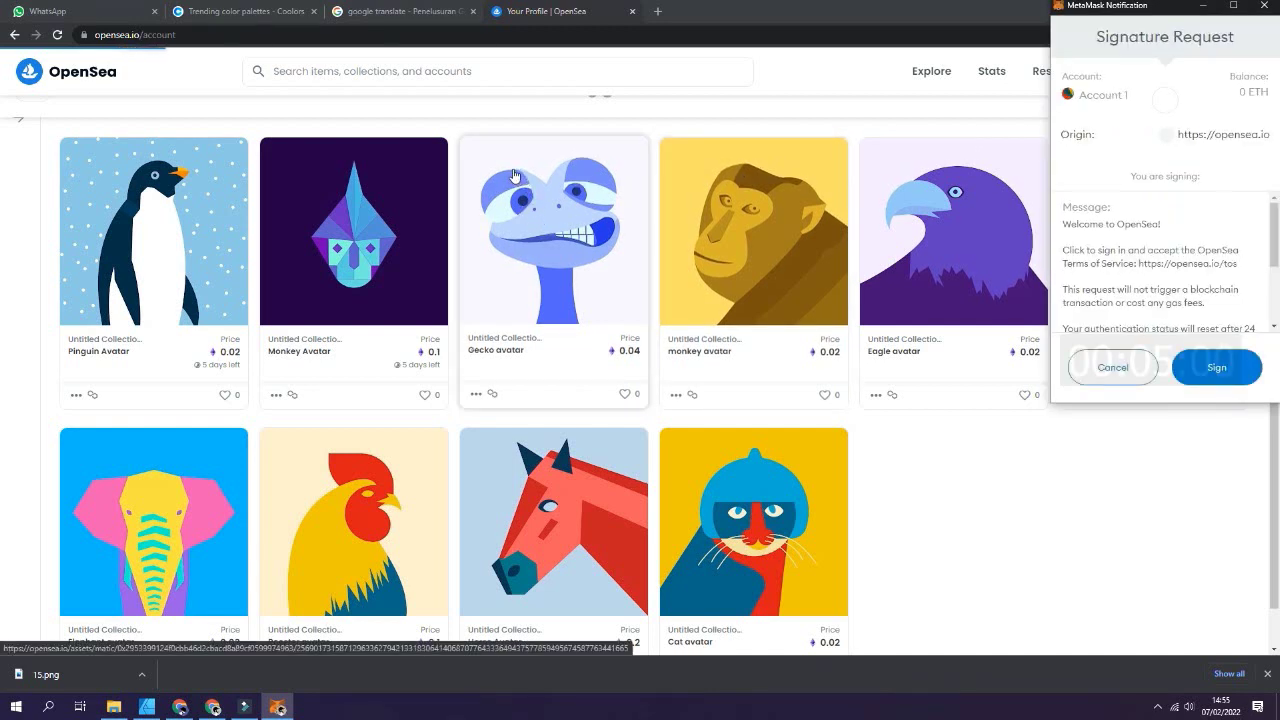
left_click(1217, 368)
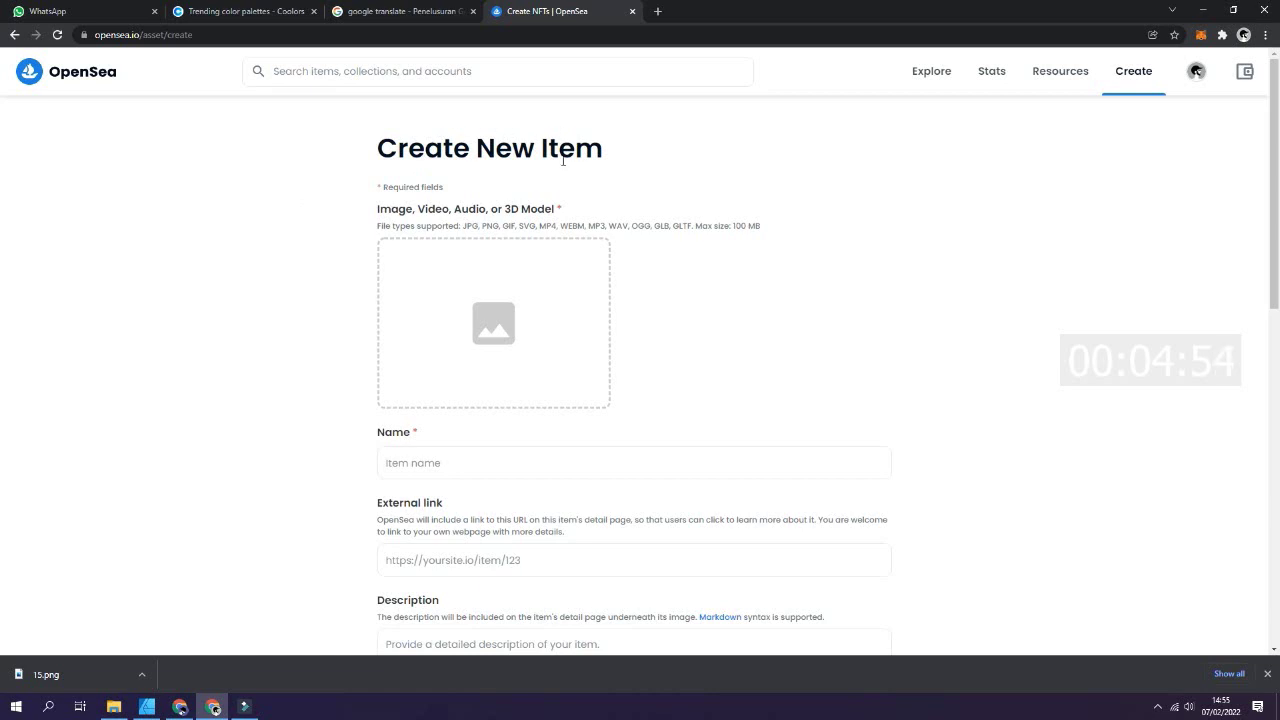
Upload image 10 from the avatar folder inside shutterstock as the new item's media file.
scroll(377, 209, "down", 1)
scroll(500, 386, "down", 4)
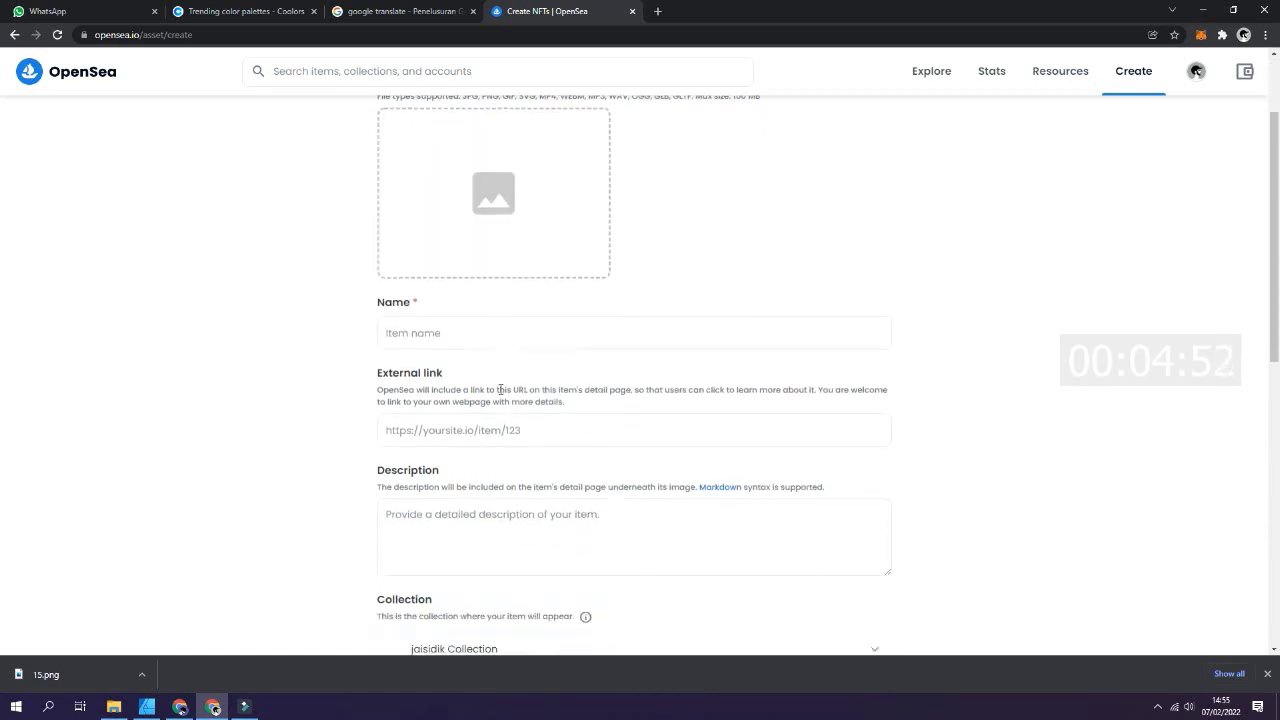
scroll(503, 491, "down", 1)
scroll(508, 477, "up", 5)
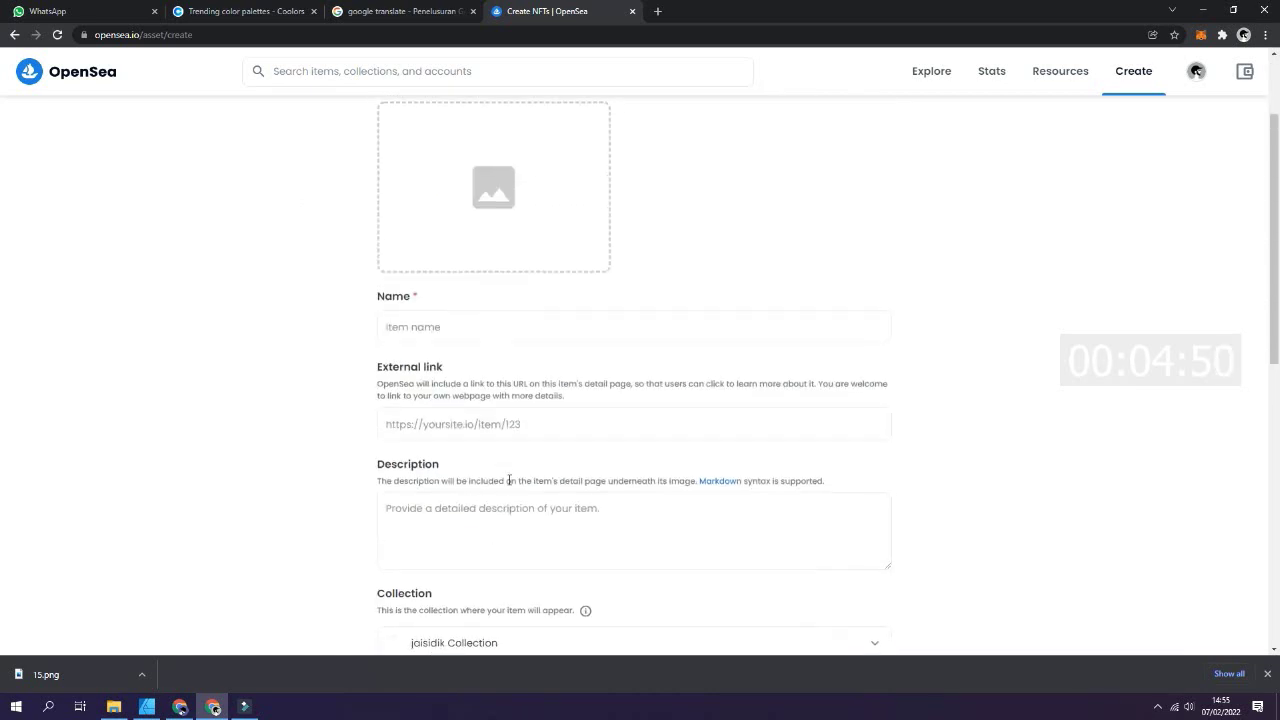
left_click(504, 257)
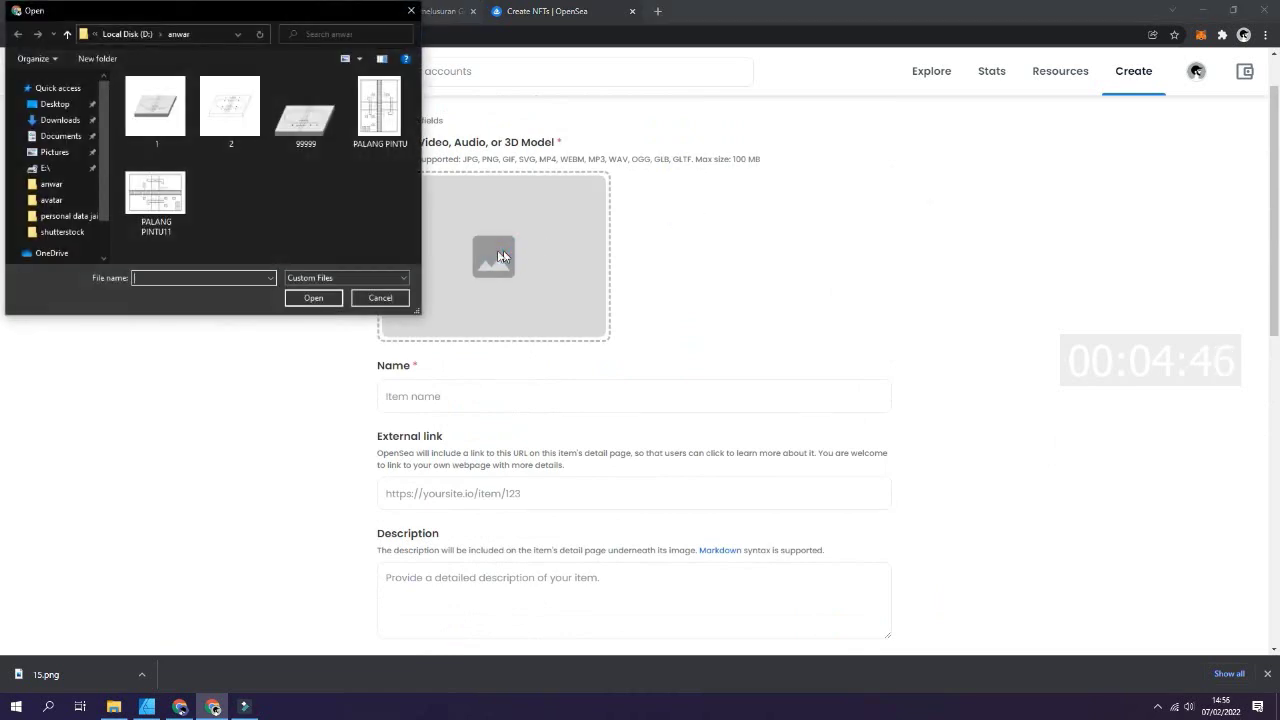
left_click(45, 232)
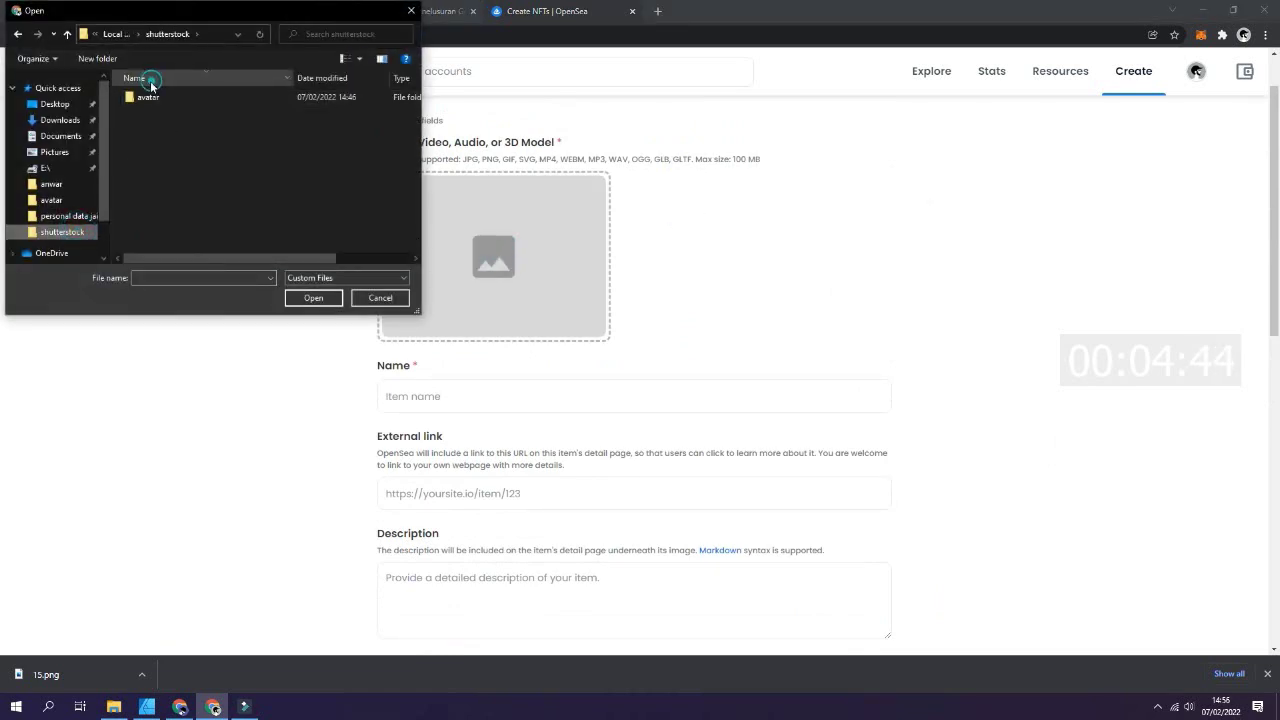
double_click(148, 98)
scroll(175, 112, "down", 3)
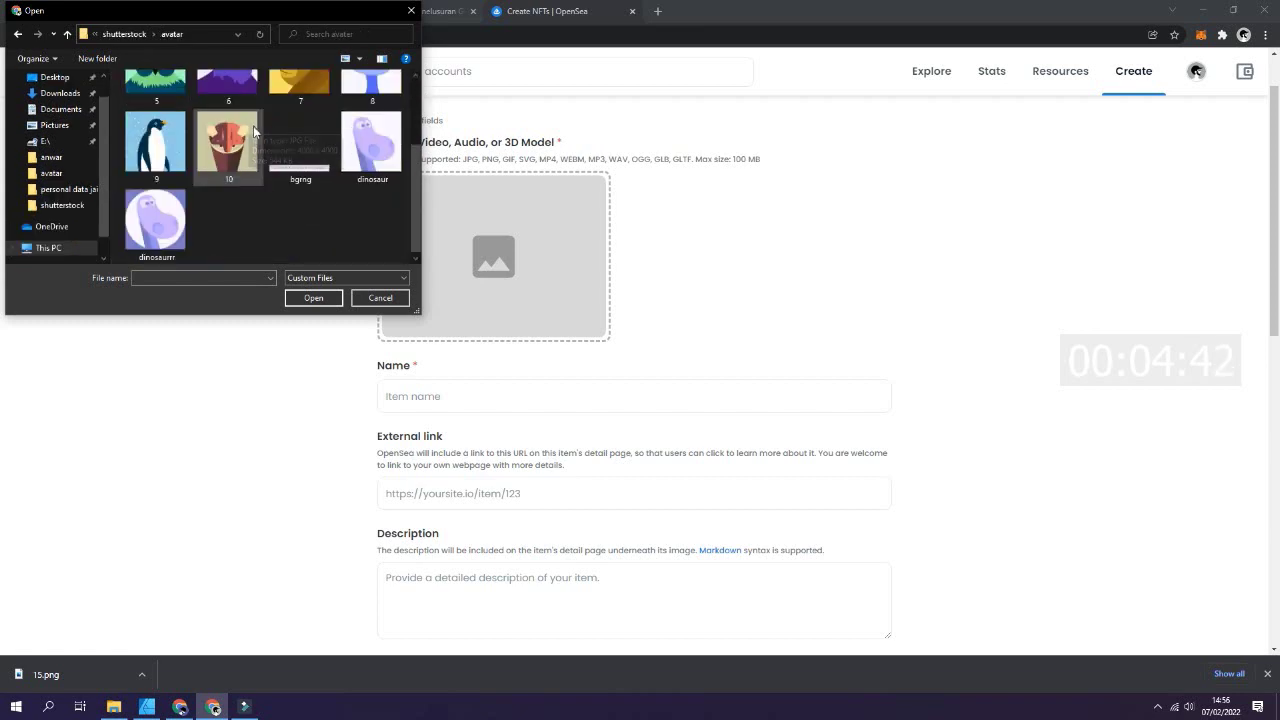
left_click(222, 140)
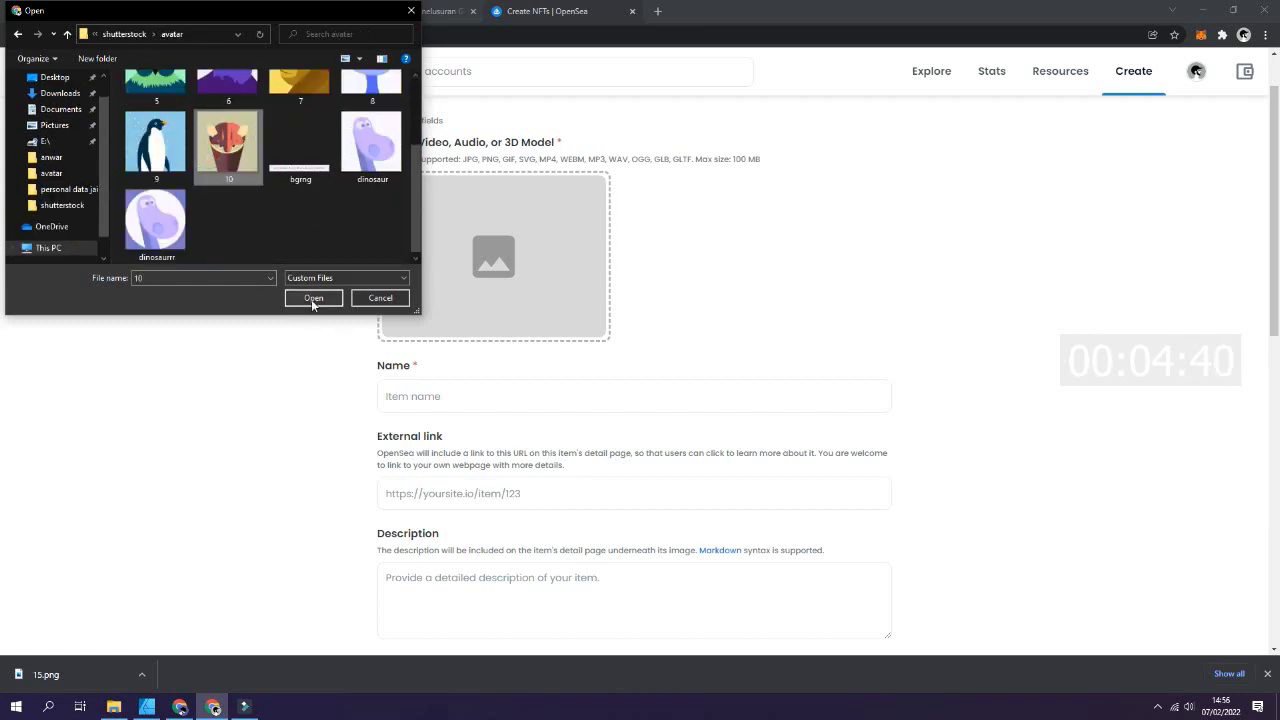
left_click(311, 299)
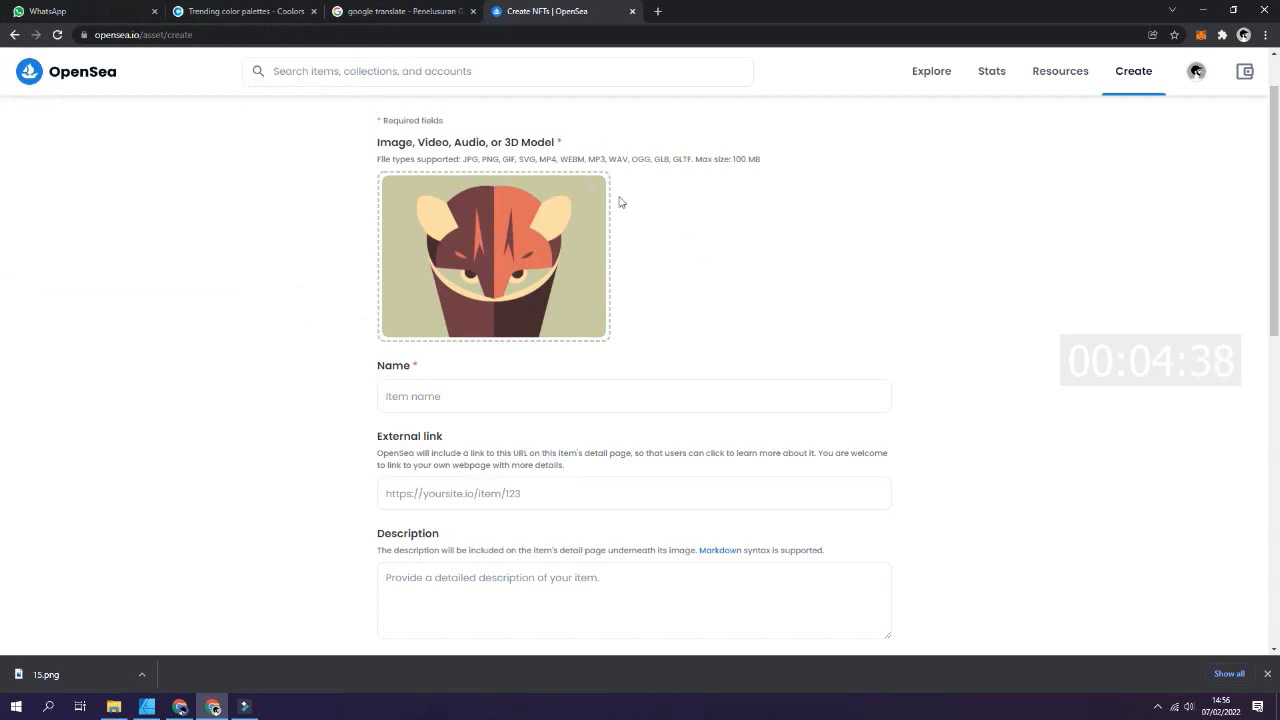
Name the new item "Fox Avatar".
scroll(500, 290, "down", 1)
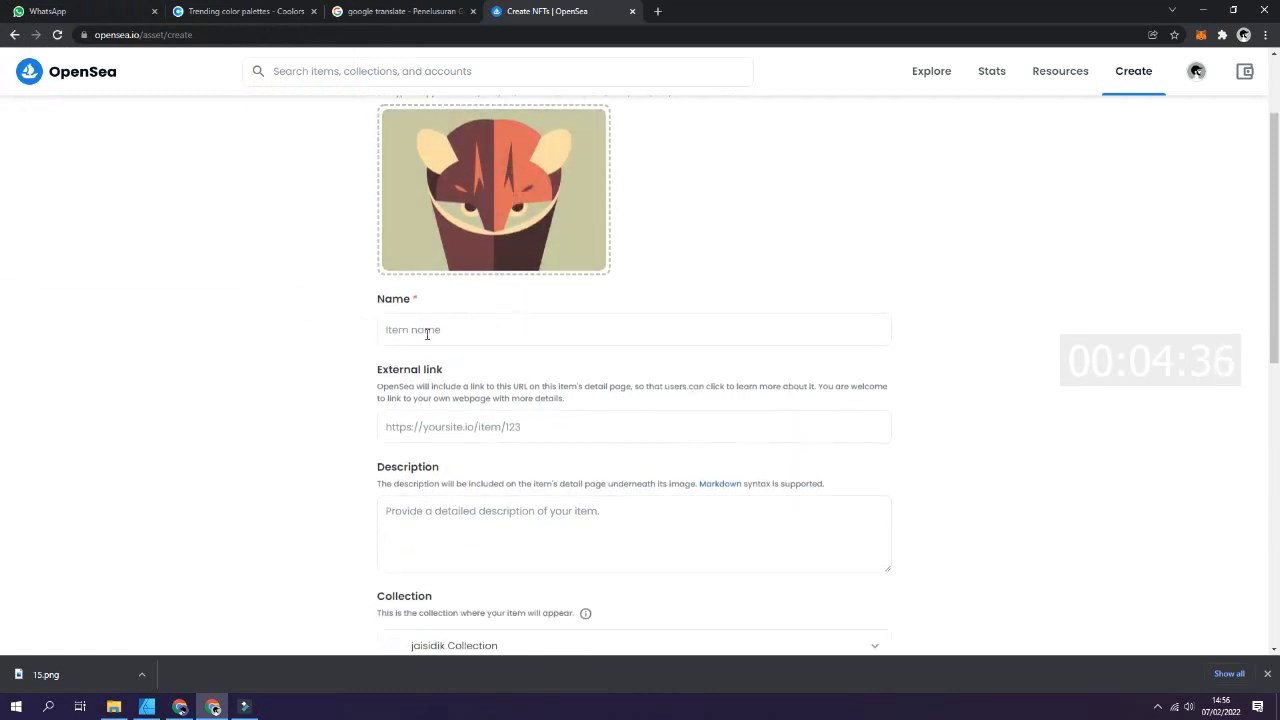
left_click(427, 333)
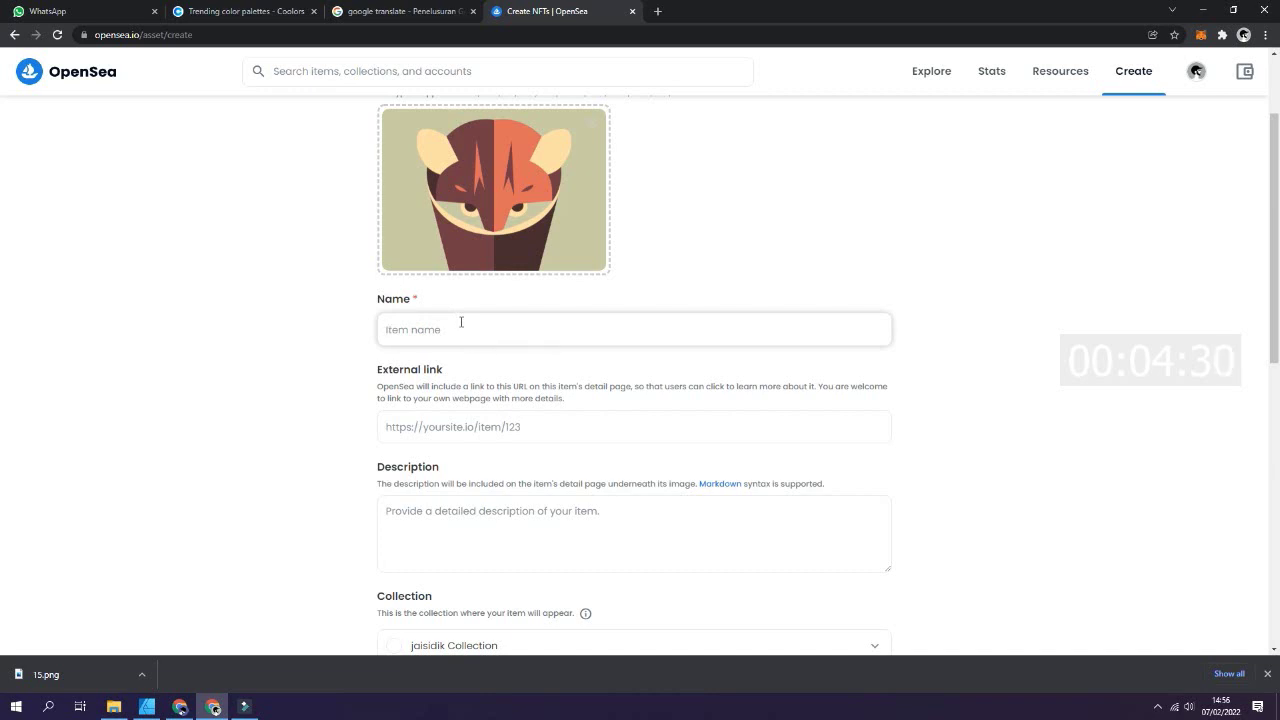
type("Fox Avatar")
Enter the item description "fox avatar, animal familiar , suitable for profil picture.".
scroll(507, 339, "down", 1)
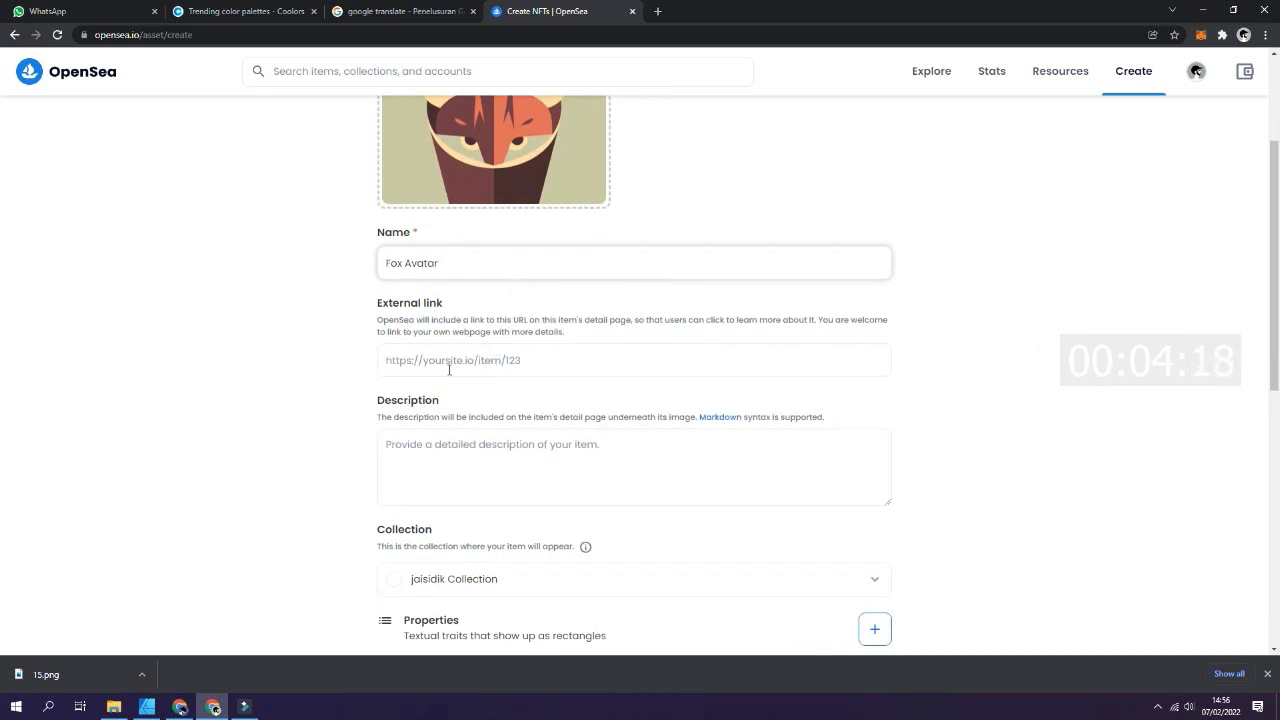
left_click(475, 448)
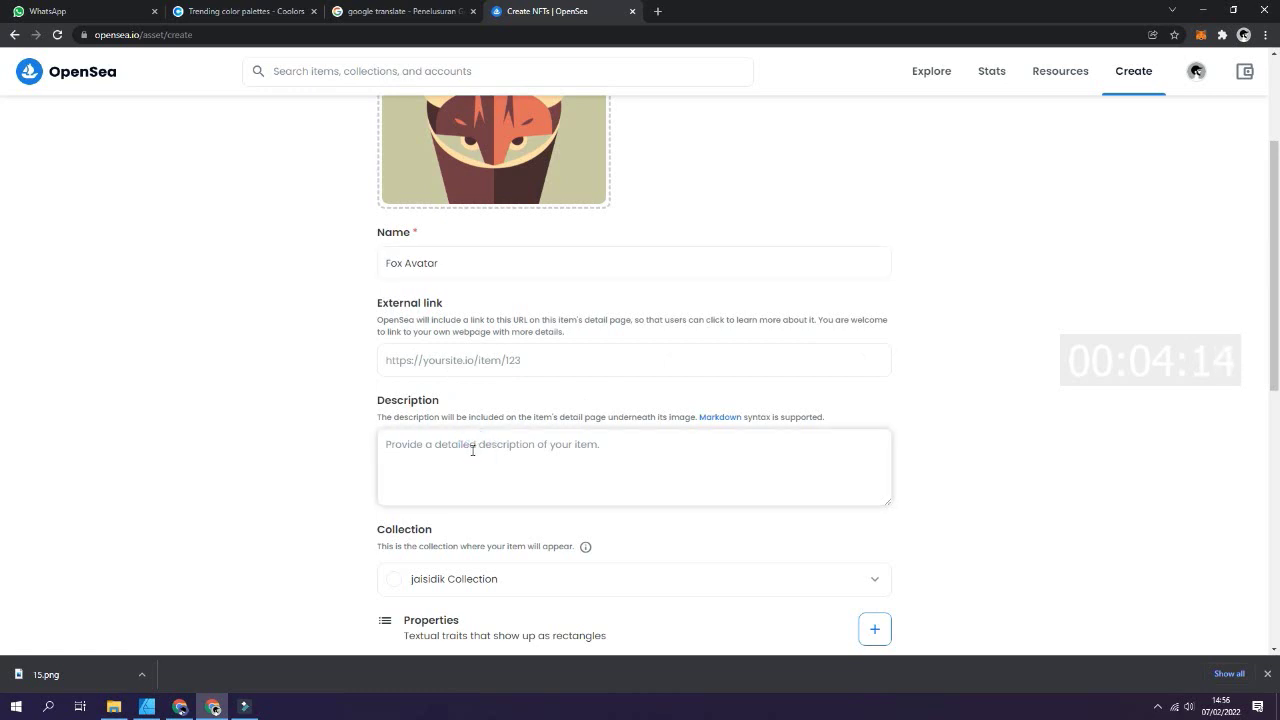
type("f")
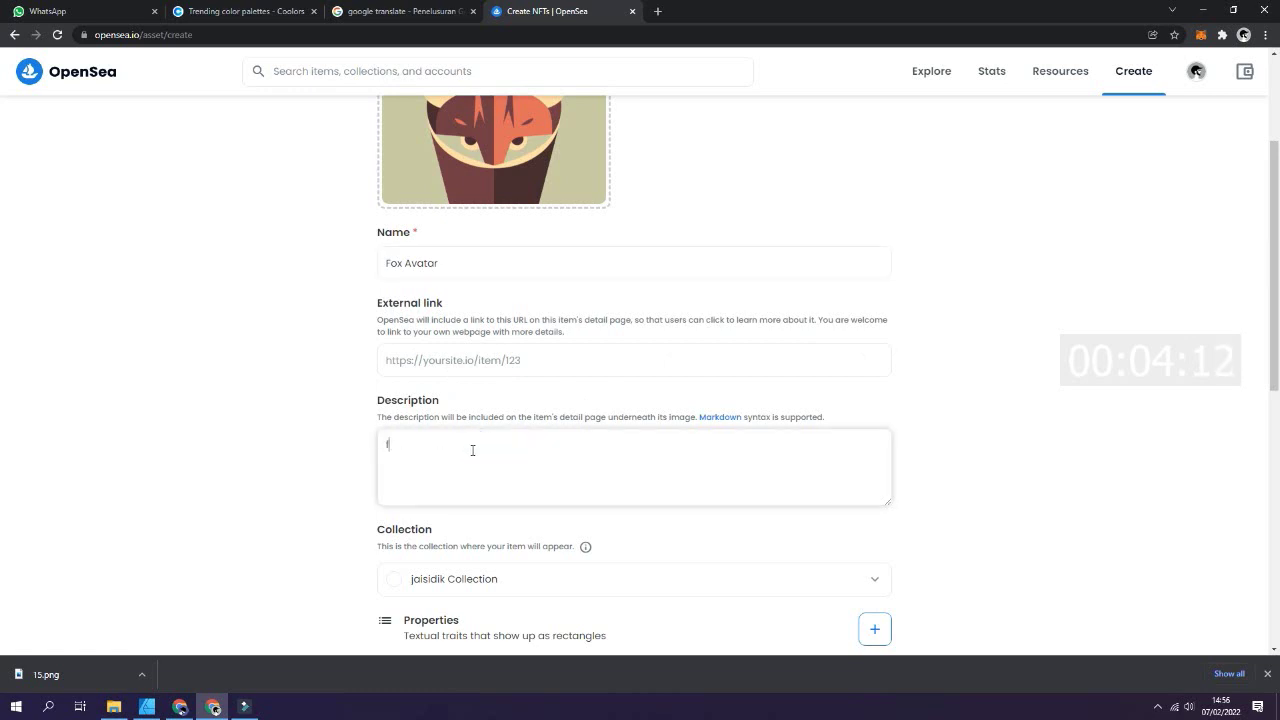
type("ox avatar, animal familiar ,")
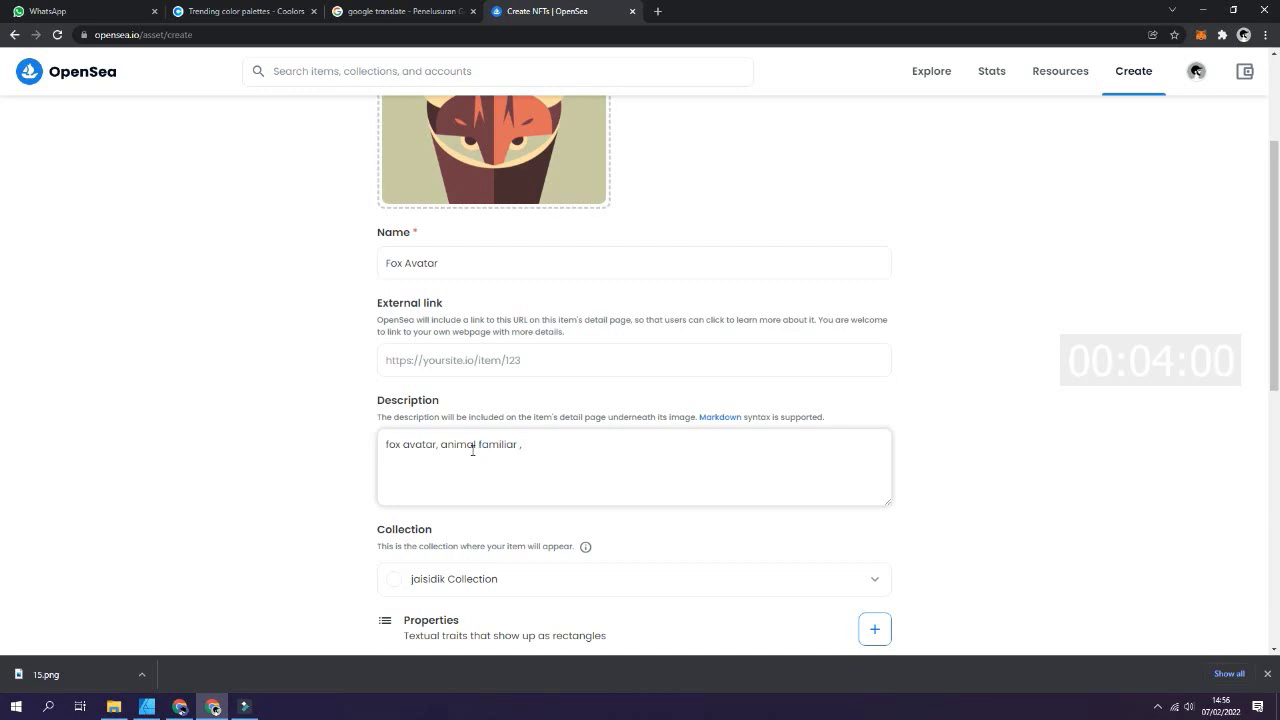
type(" suitable for profil pictu")
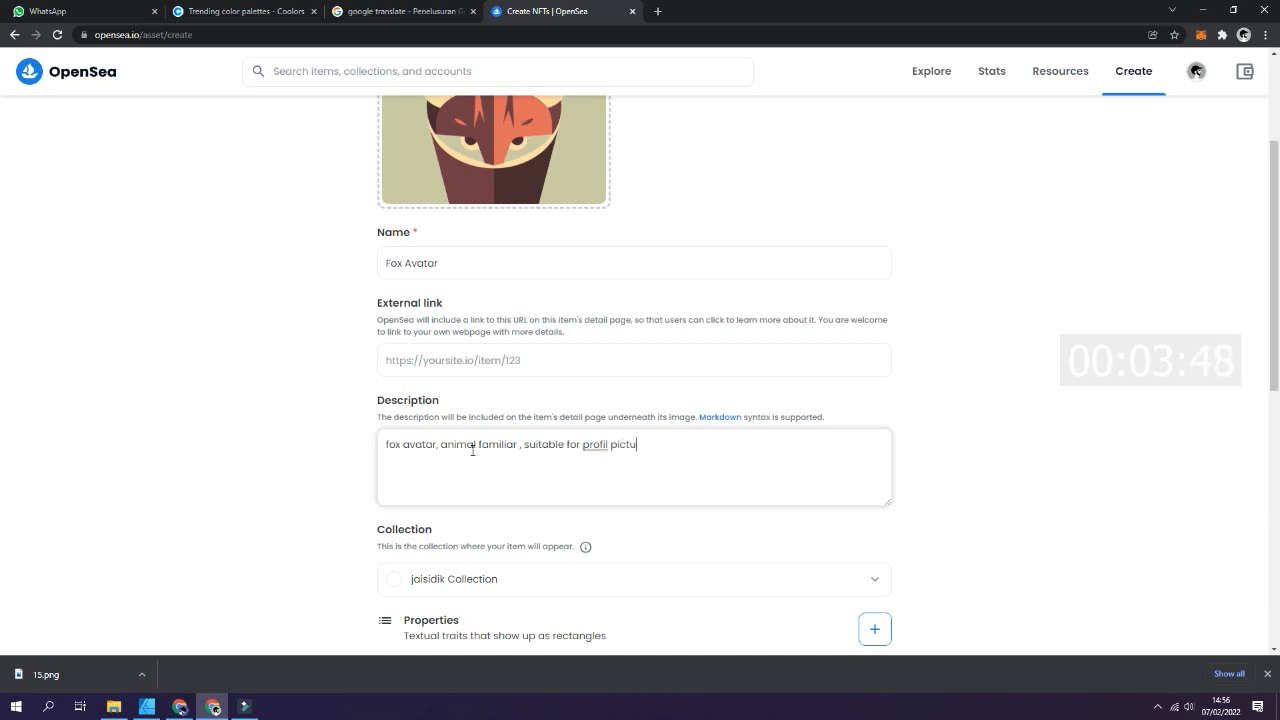
type("re.")
scroll(560, 420, "down", 1)
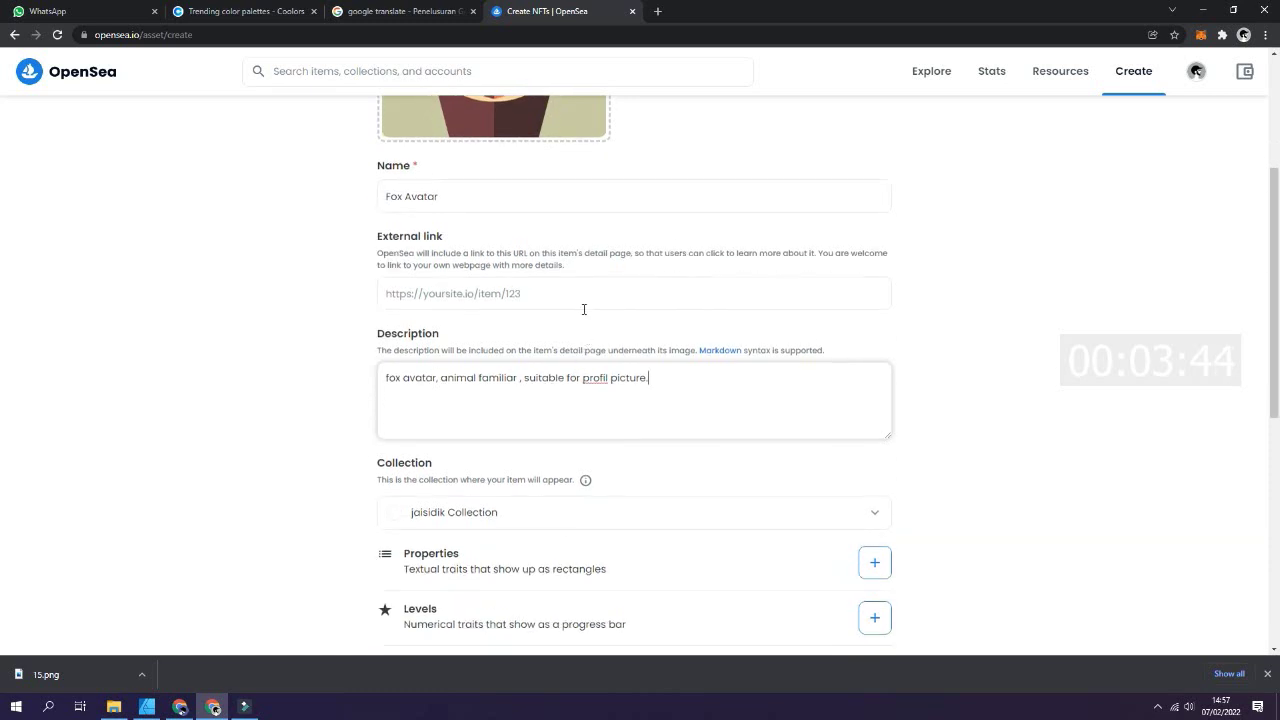
scroll(584, 311, "down", 1)
scroll(584, 311, "down", 1)
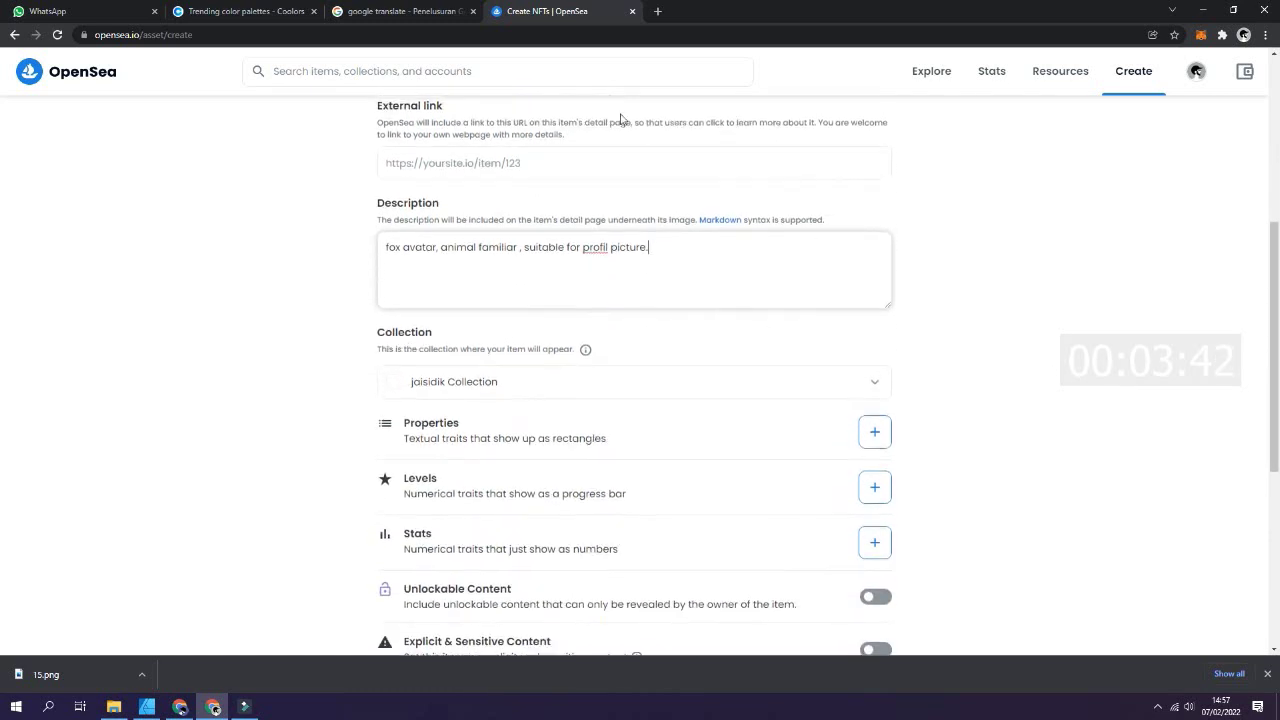
Add the word "walking" after "fox avatar" in the item description.
scroll(650, 195, "up", 3)
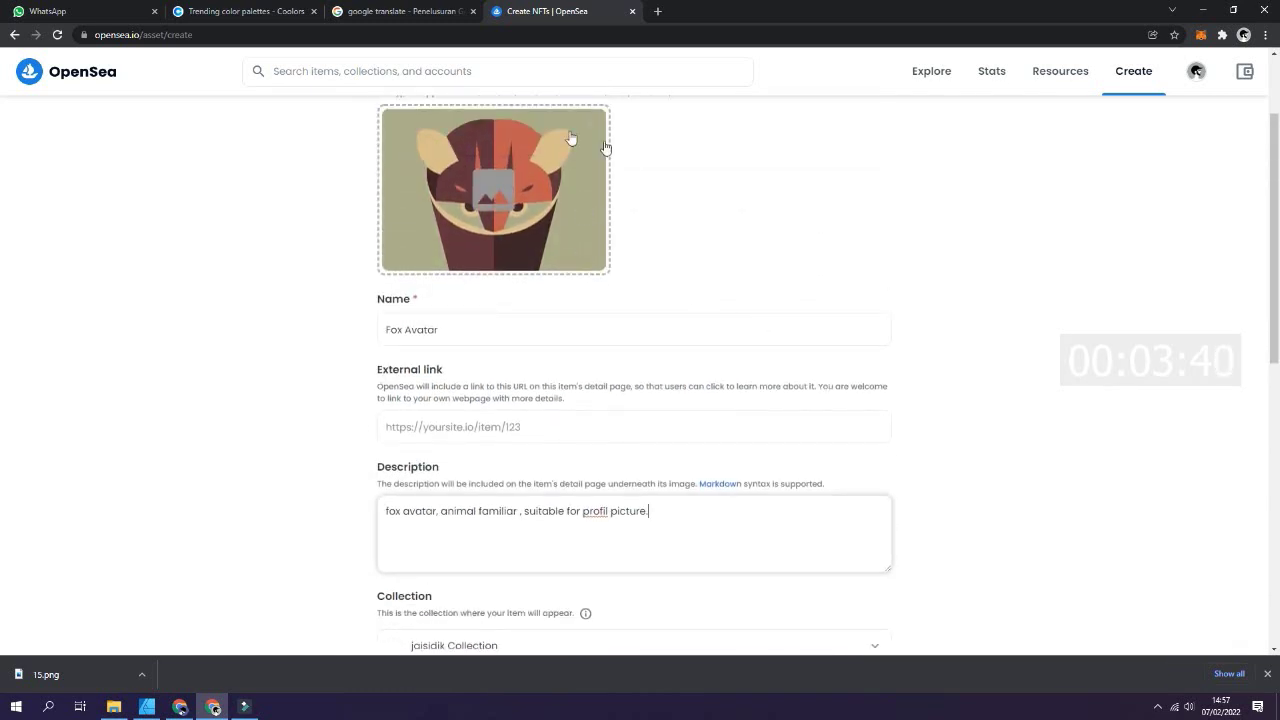
scroll(710, 408, "down", 2)
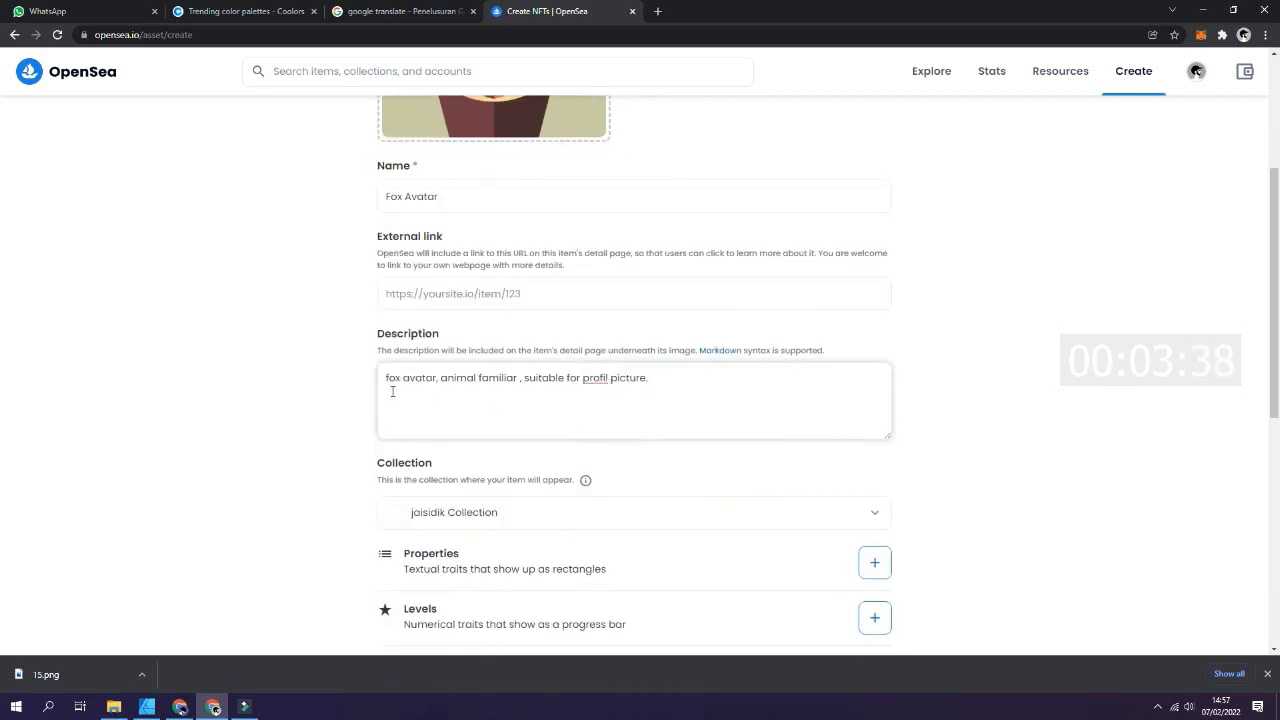
left_click(437, 381)
key("BackSpace")
type(",")
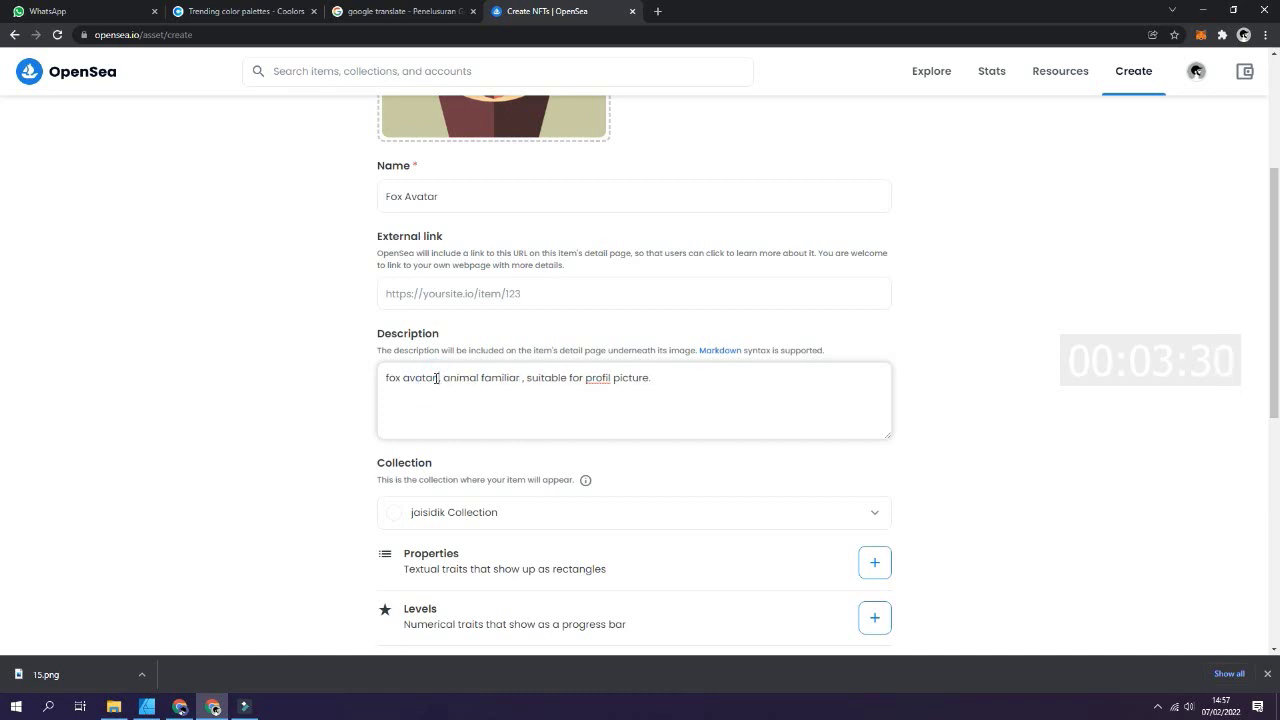
type(" walking")
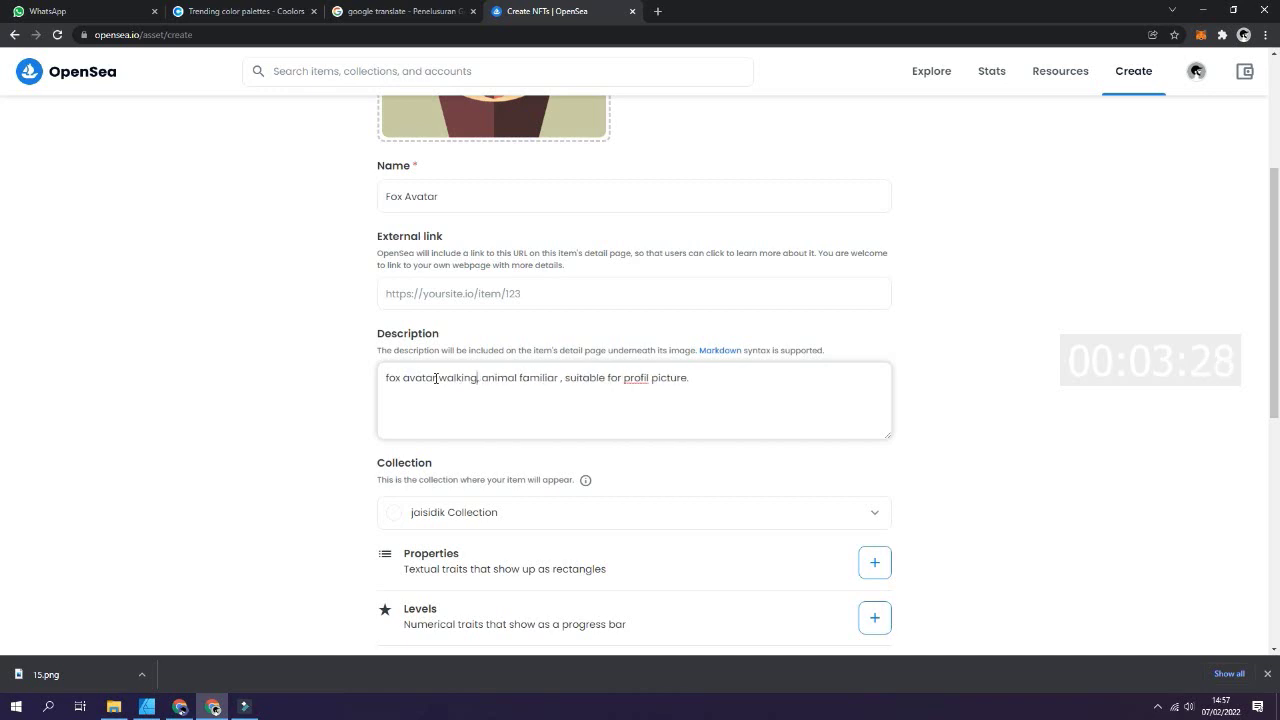
scroll(506, 346, "up", 2)
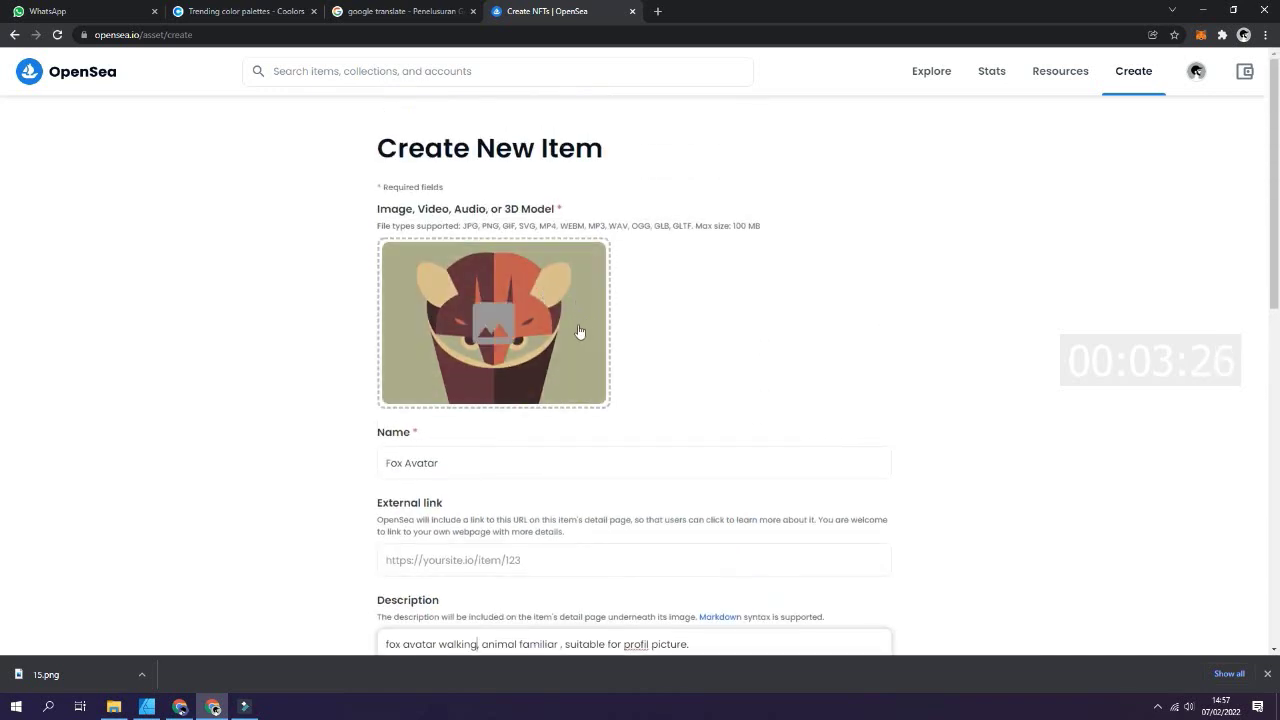
scroll(548, 316, "down", 1)
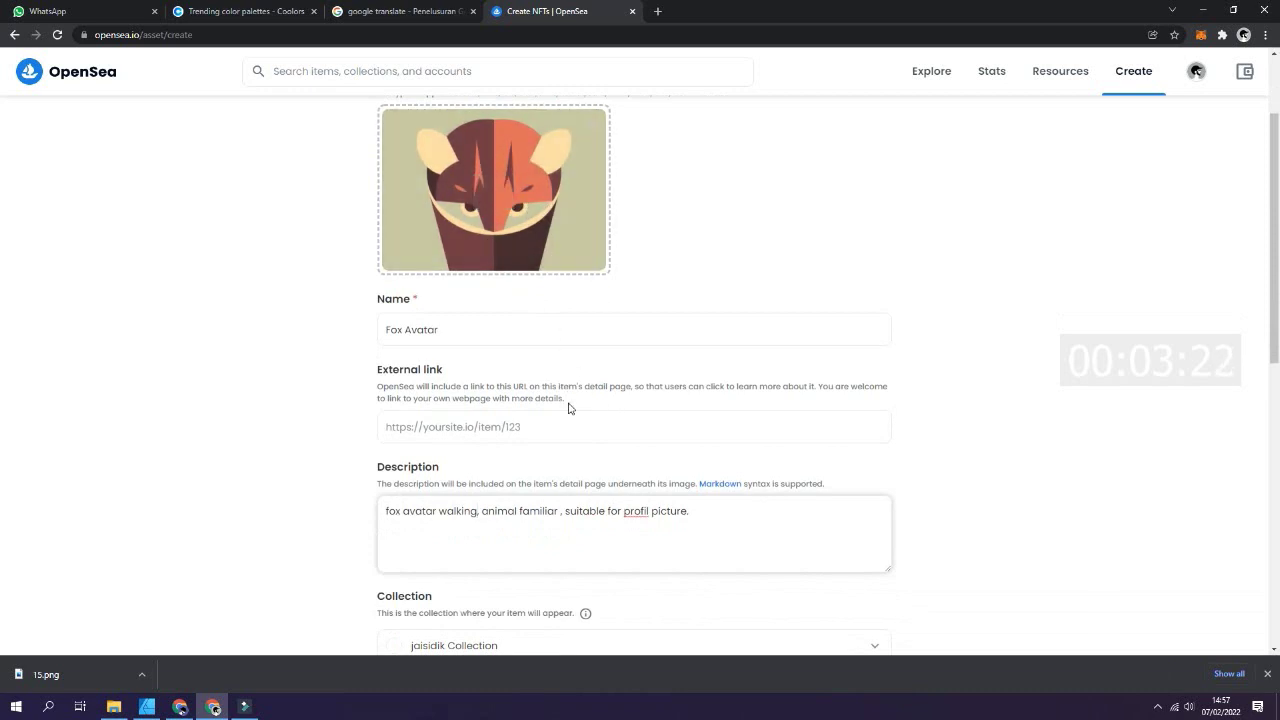
scroll(569, 406, "down", 1)
scroll(565, 444, "down", 1)
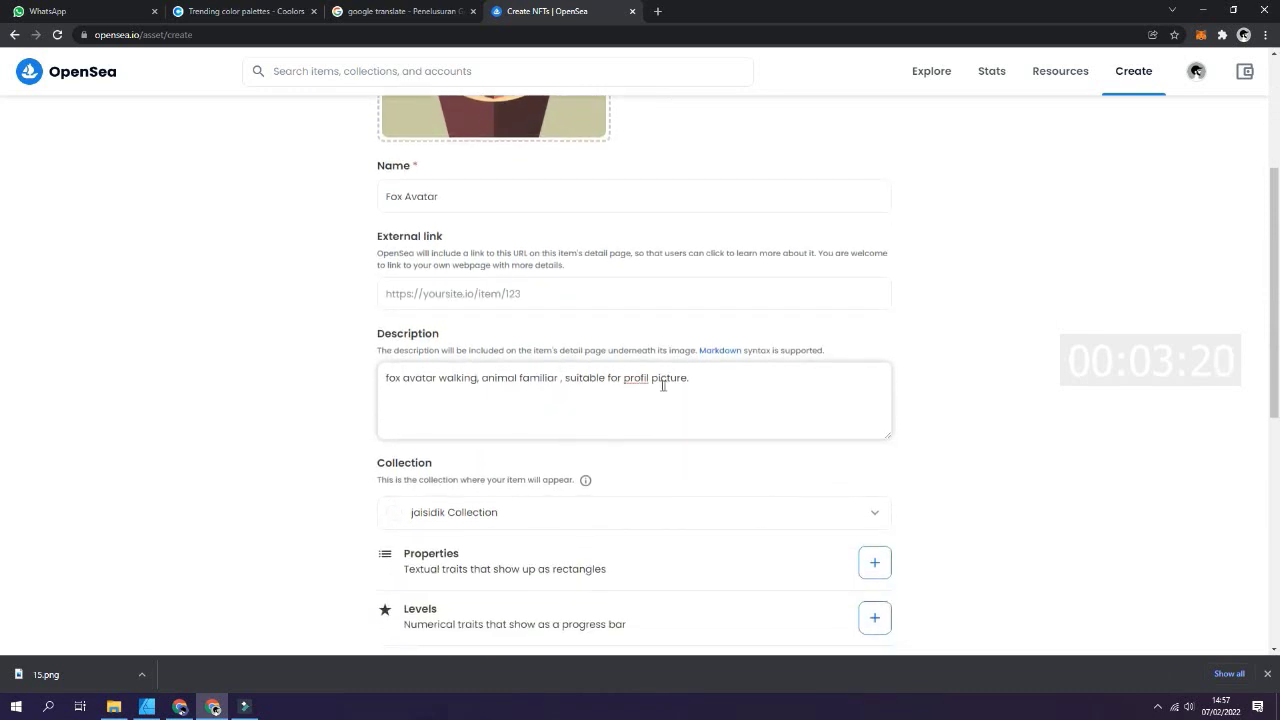
left_click(650, 380)
type("l")
left_click(686, 379)
left_click(646, 378)
key("BackSpace")
Add a property to the item with type "animal" and name "fox", and save it.
scroll(662, 387, "down", 1)
scroll(662, 387, "down", 2)
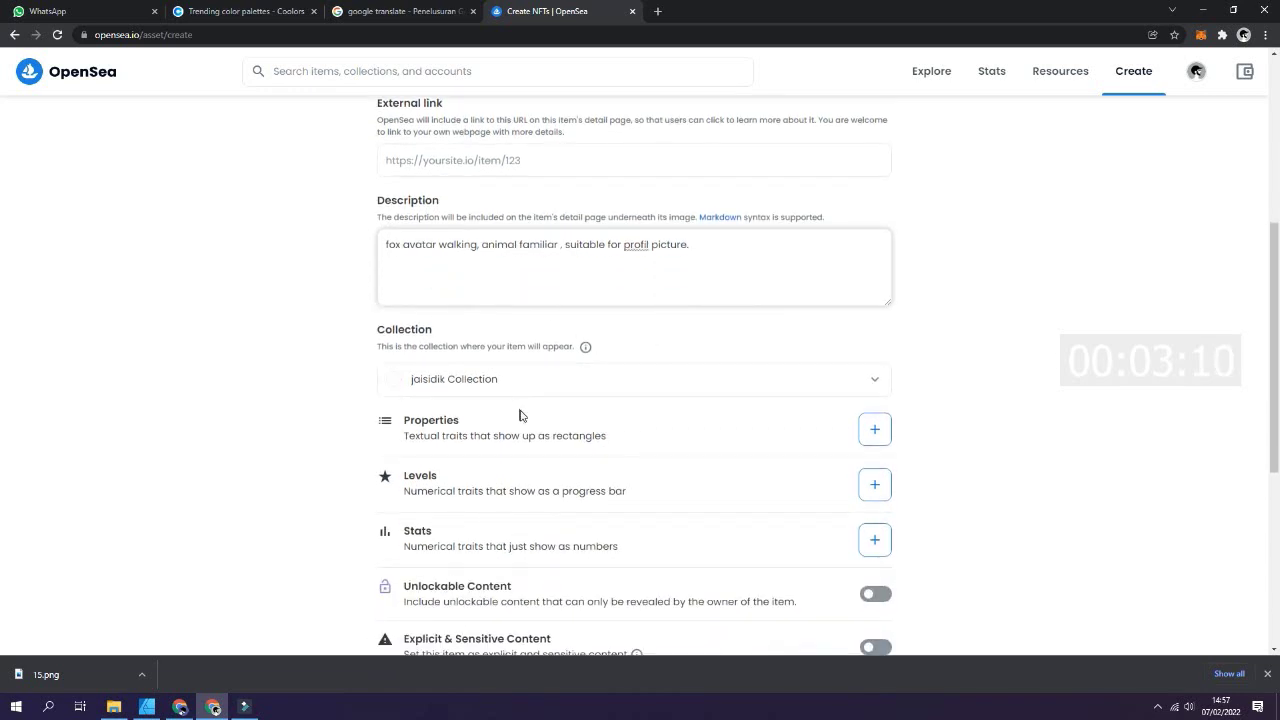
scroll(513, 440, "down", 1)
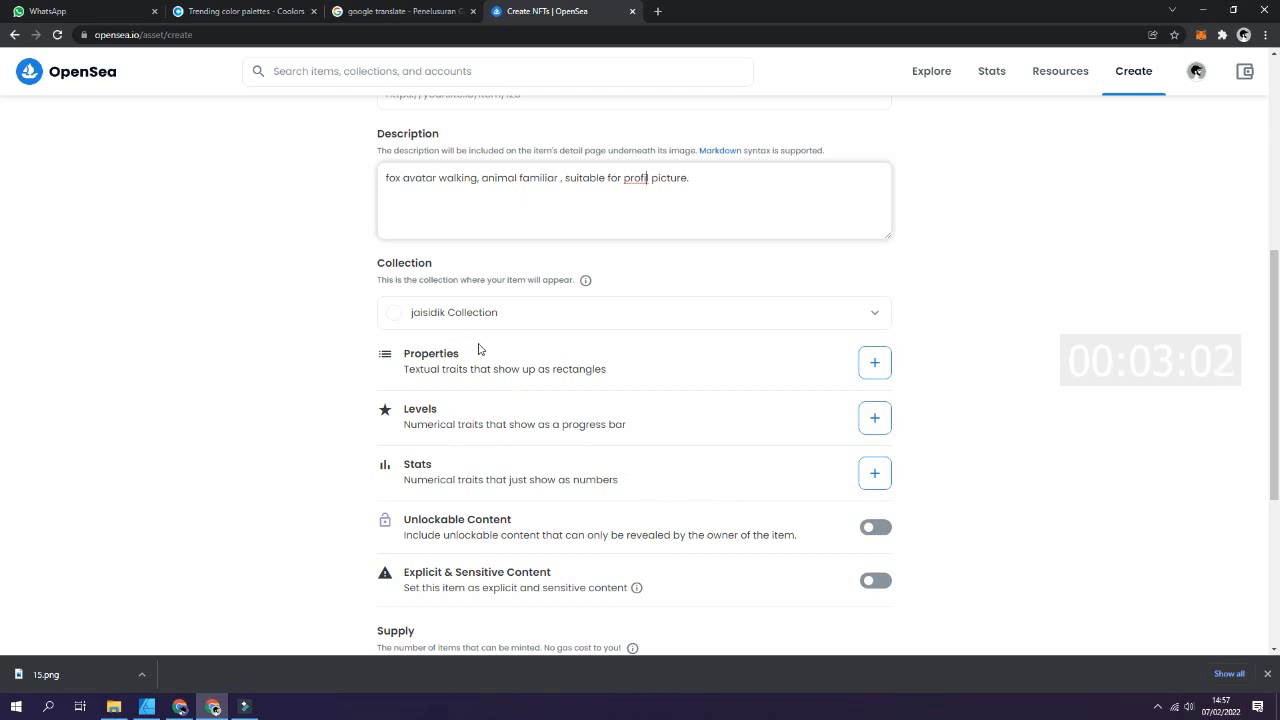
left_click(875, 363)
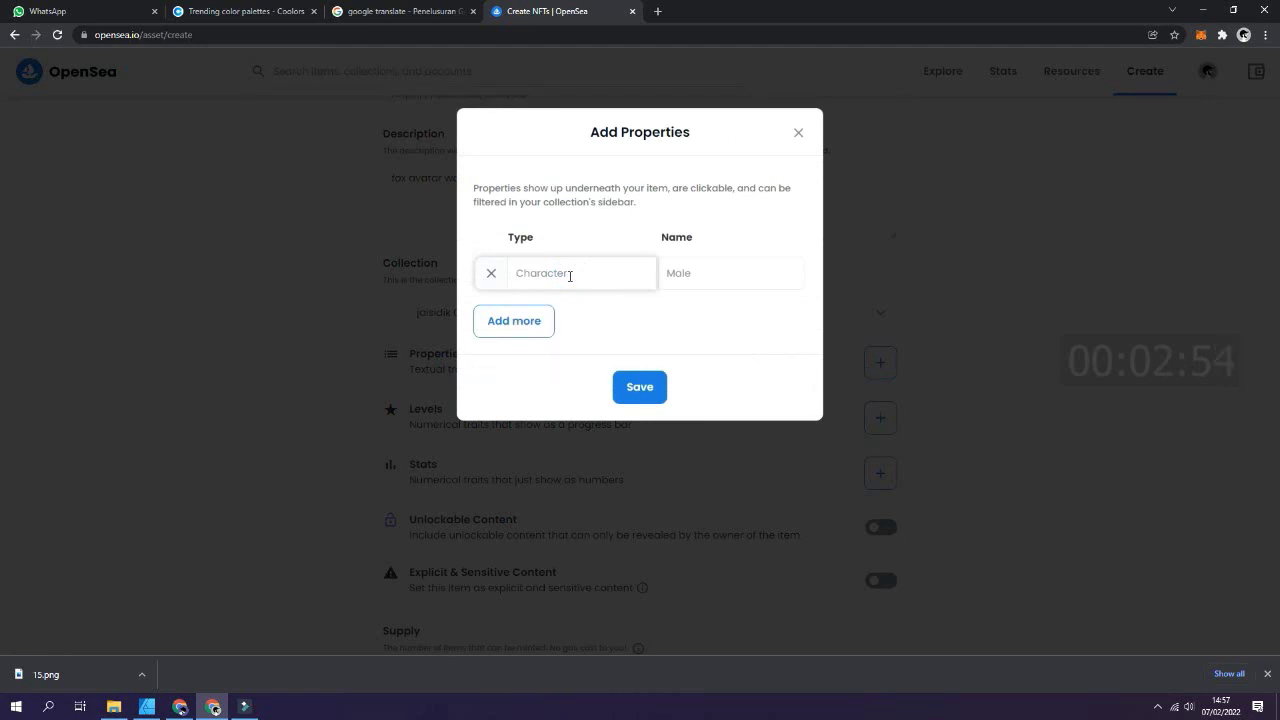
type("animal")
left_click(717, 273)
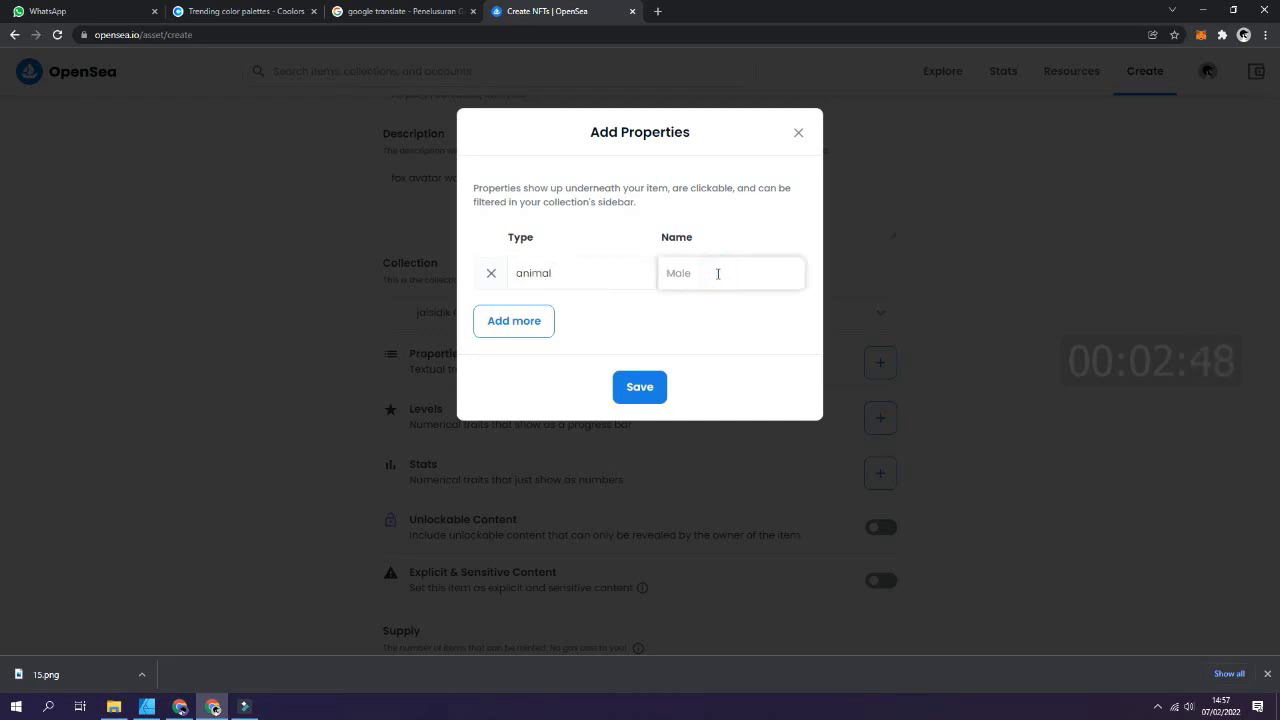
type("fox")
left_click(657, 393)
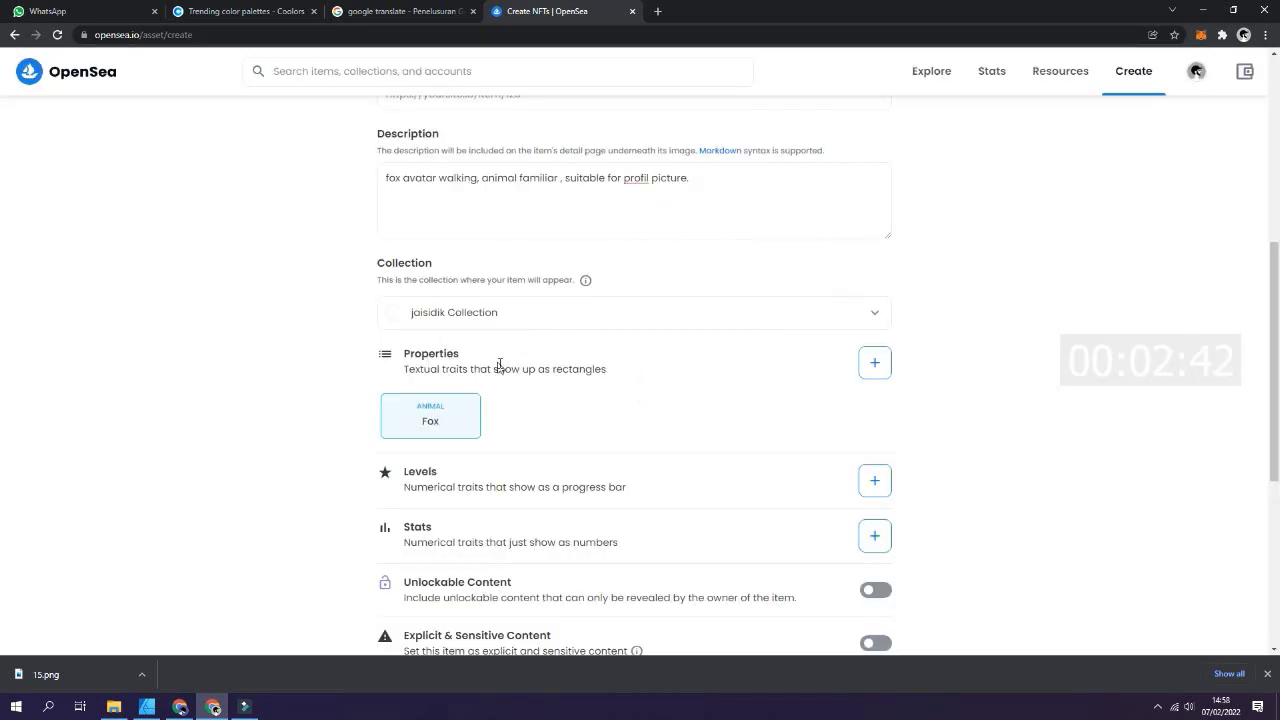
Set the item's blockchain to Polygon.
scroll(499, 370, "down", 3)
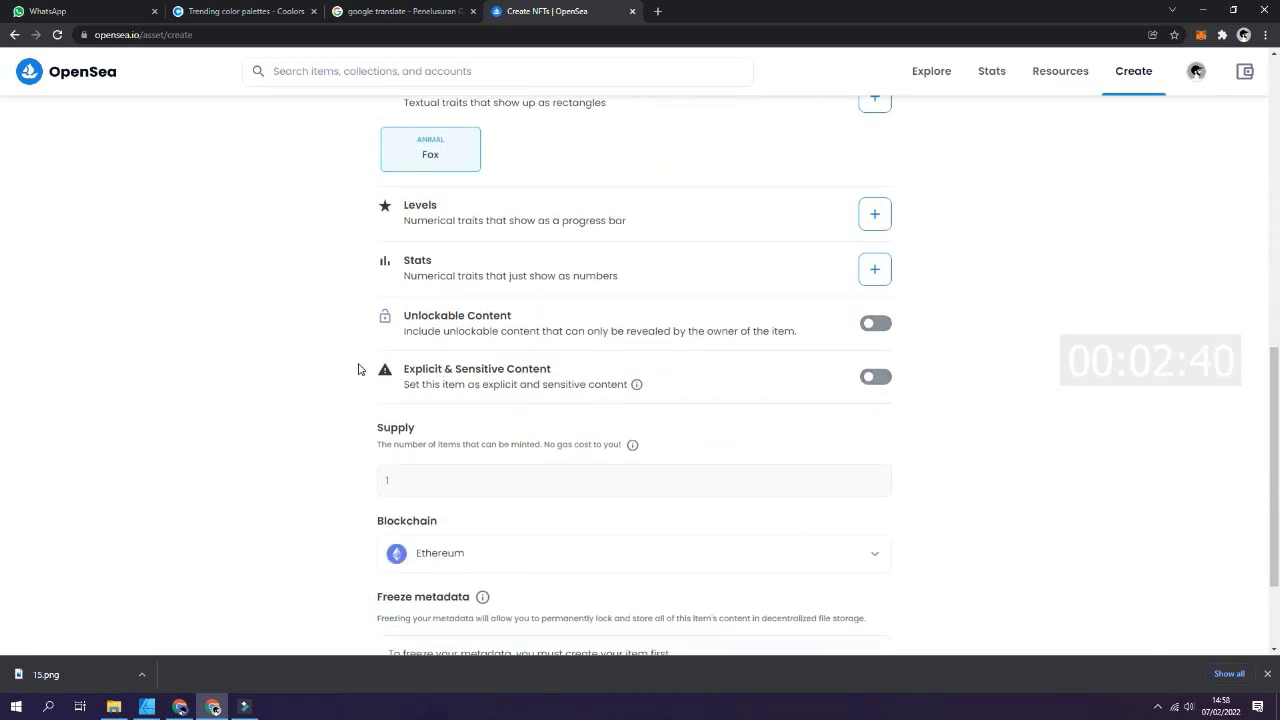
scroll(486, 323, "down", 2)
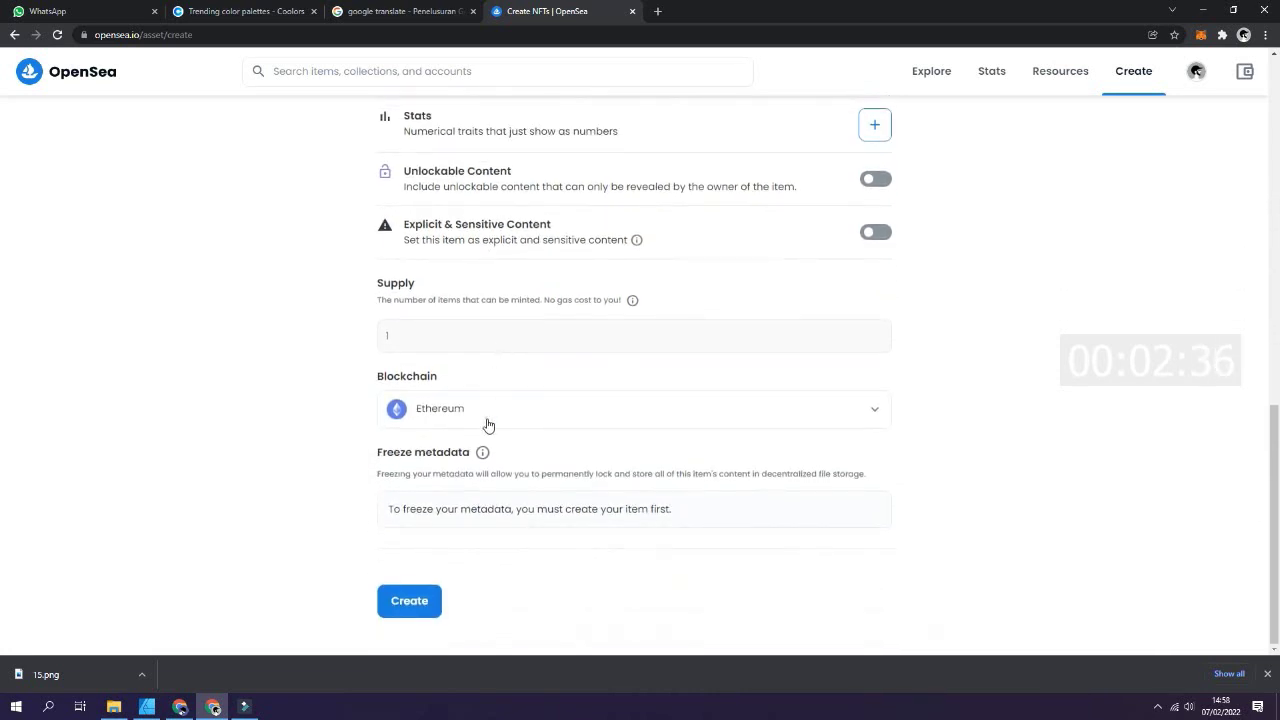
left_click(486, 421)
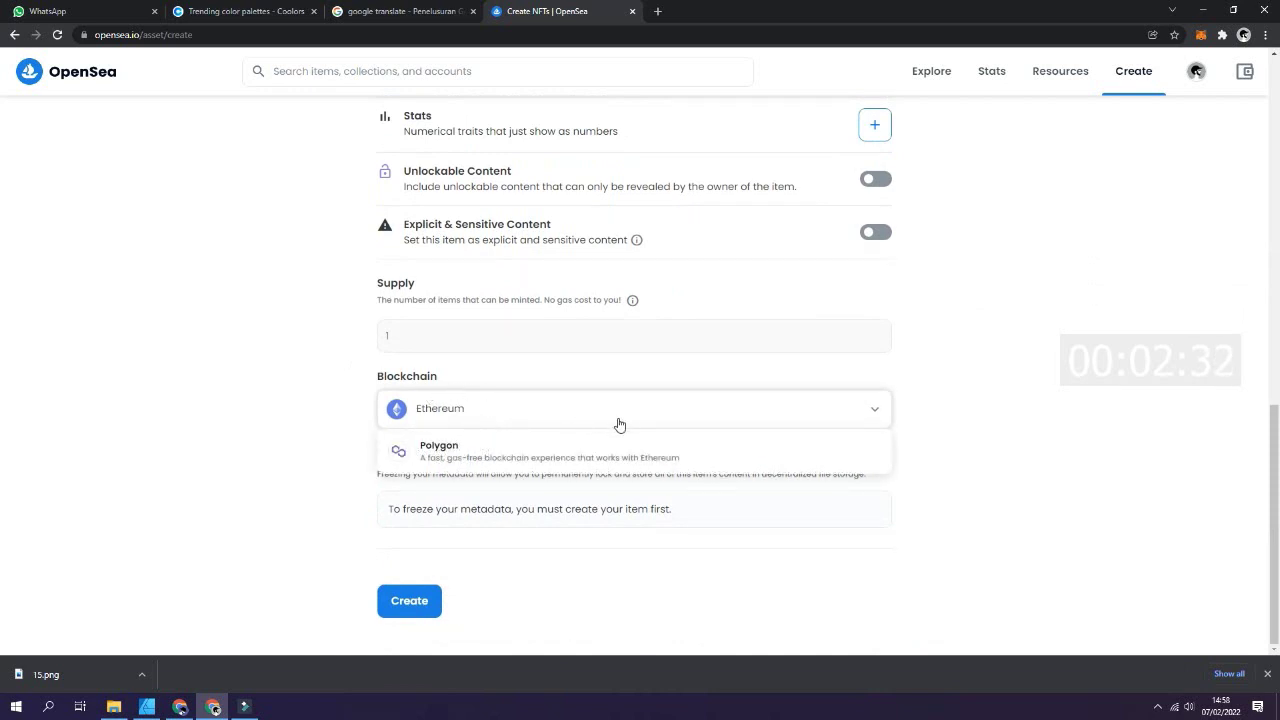
left_click(935, 396)
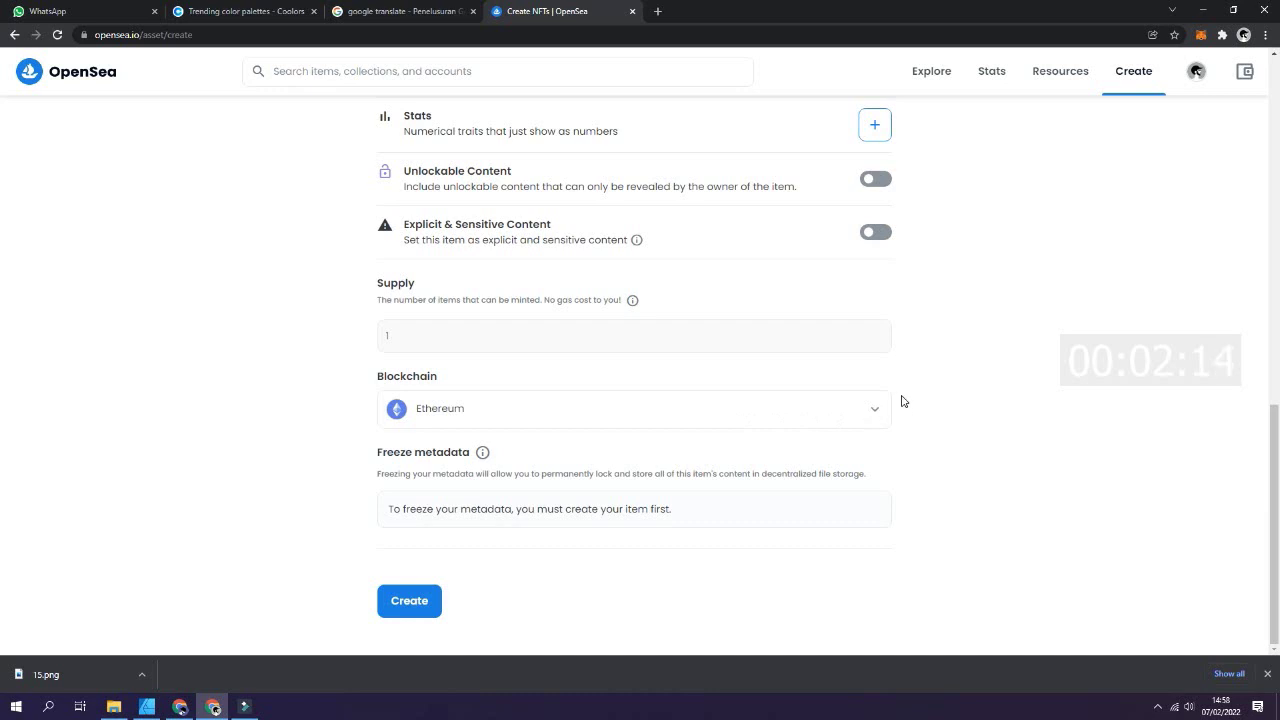
left_click(901, 400)
left_click(772, 416)
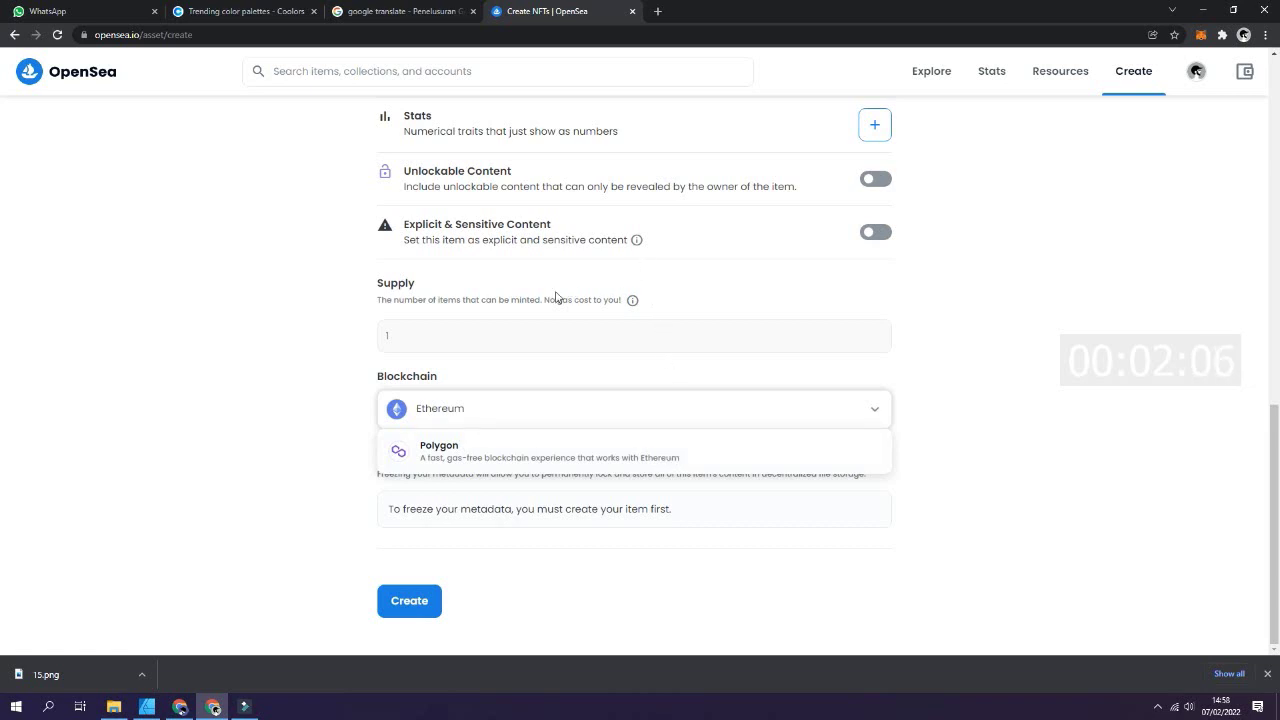
left_click(552, 451)
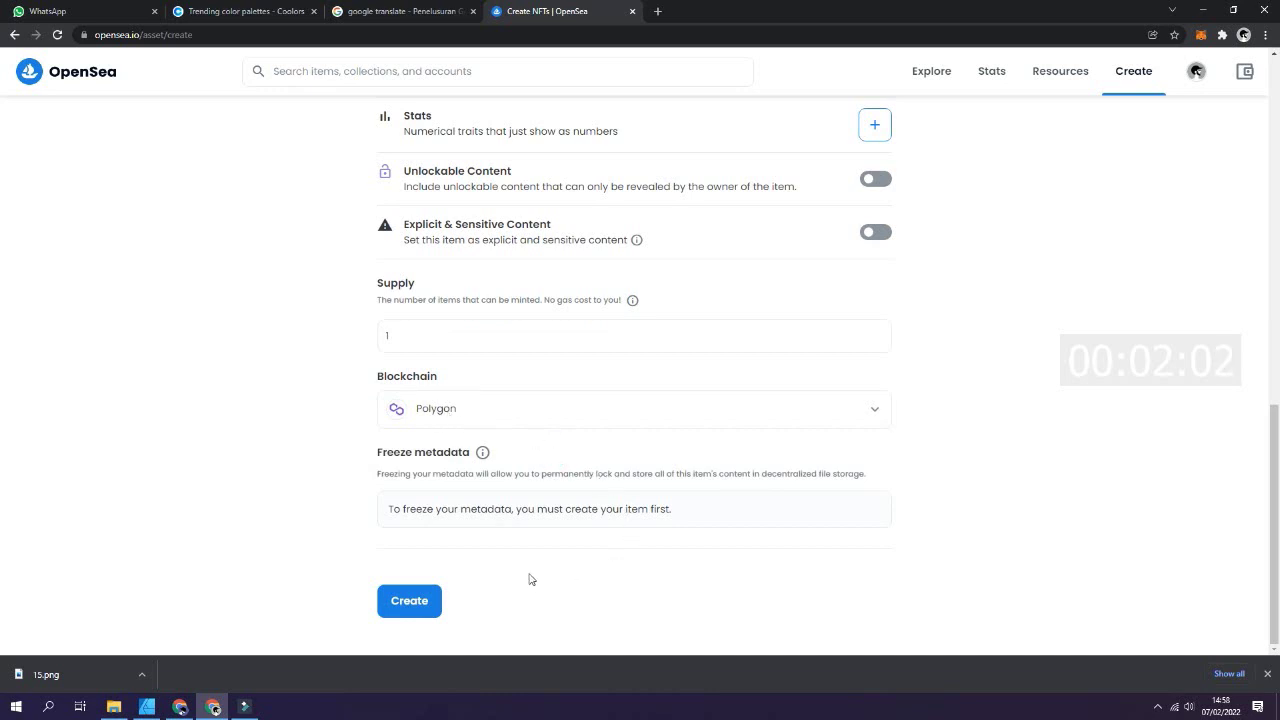
Create the Fox Avatar item and dismiss the creation confirmation.
scroll(551, 377, "up", 3)
scroll(551, 383, "down", 3)
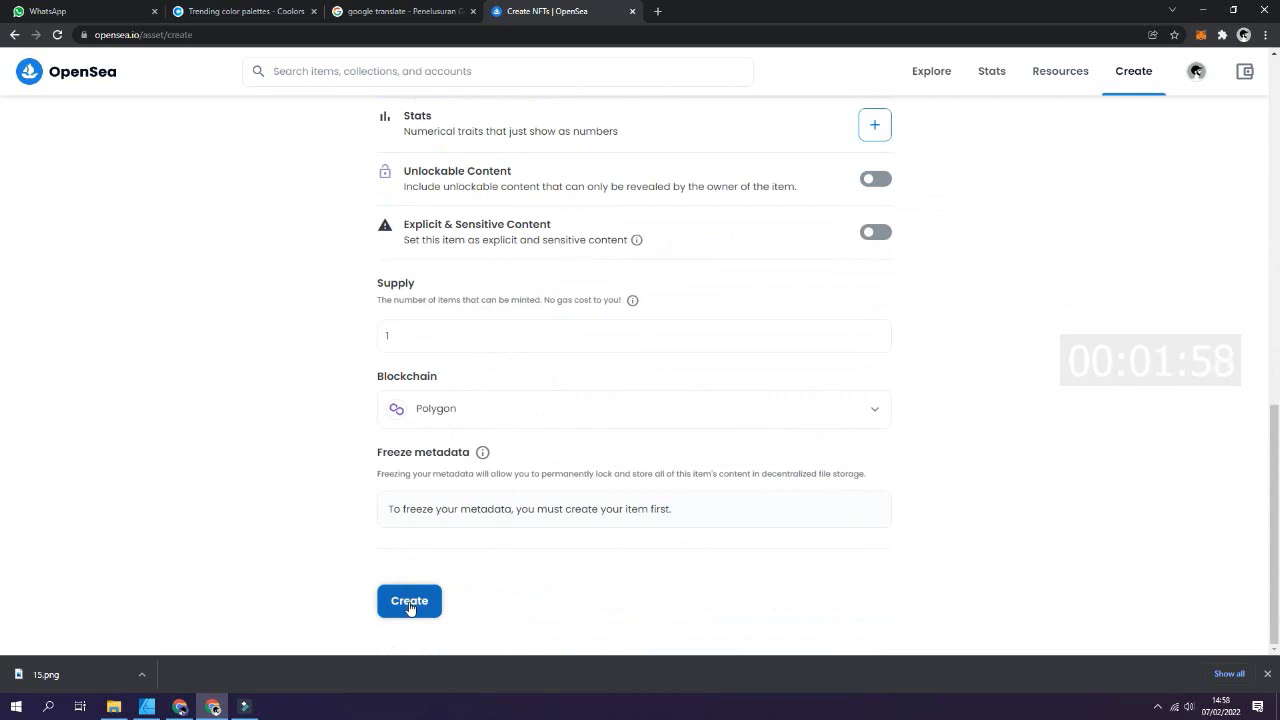
left_click(409, 603)
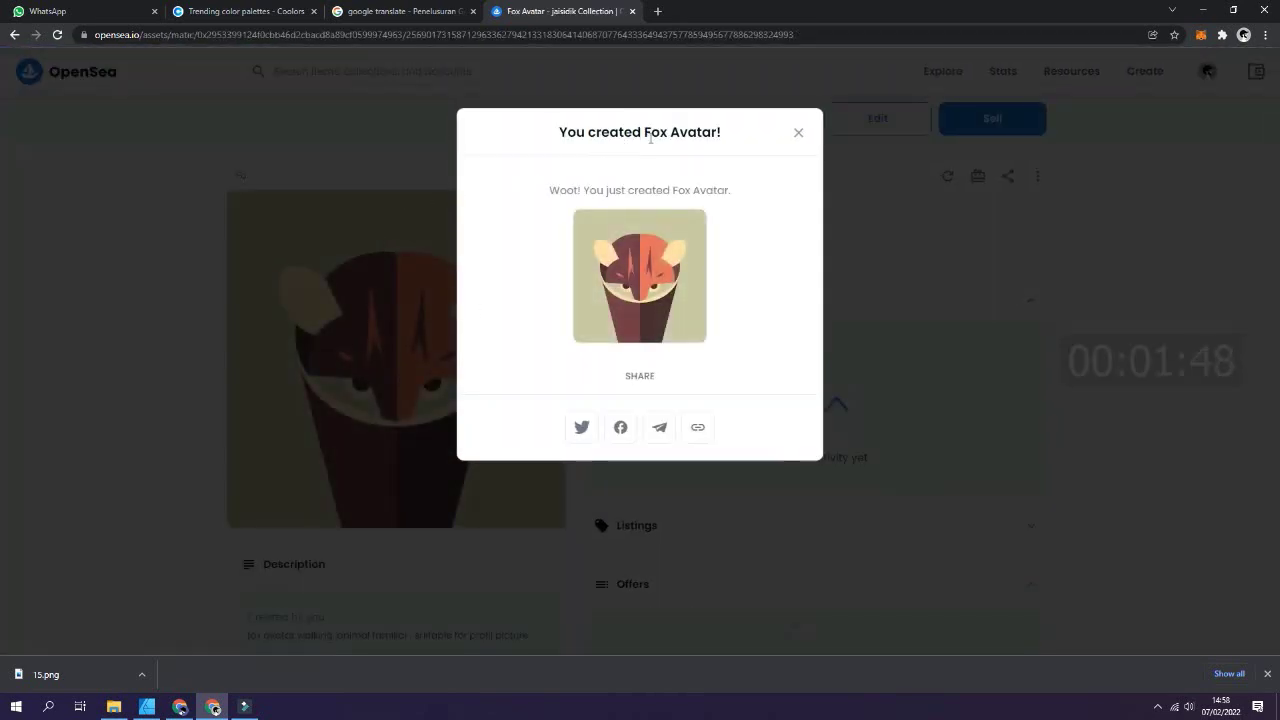
left_click(798, 132)
Examine the Fox Avatar item page, including its description, price history, listings, offers and item activity.
scroll(655, 207, "down", 1)
scroll(648, 209, "down", 3)
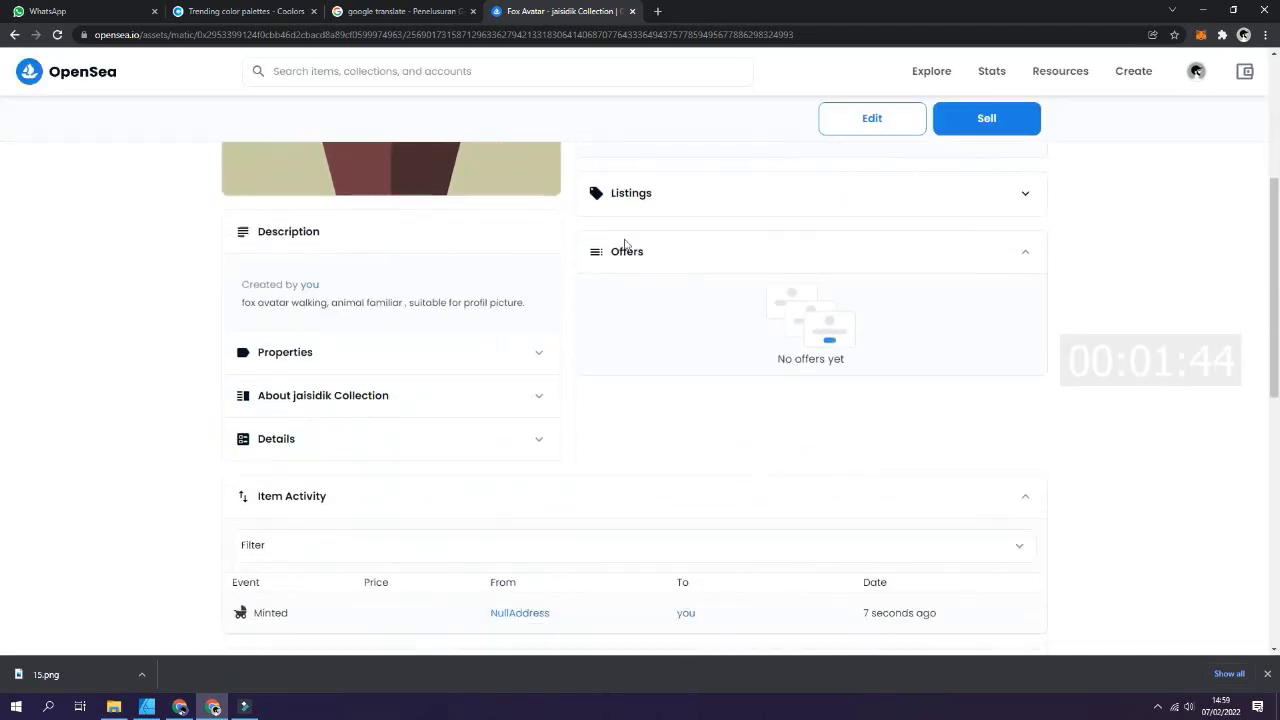
scroll(407, 490, "up", 1)
scroll(407, 490, "up", 2)
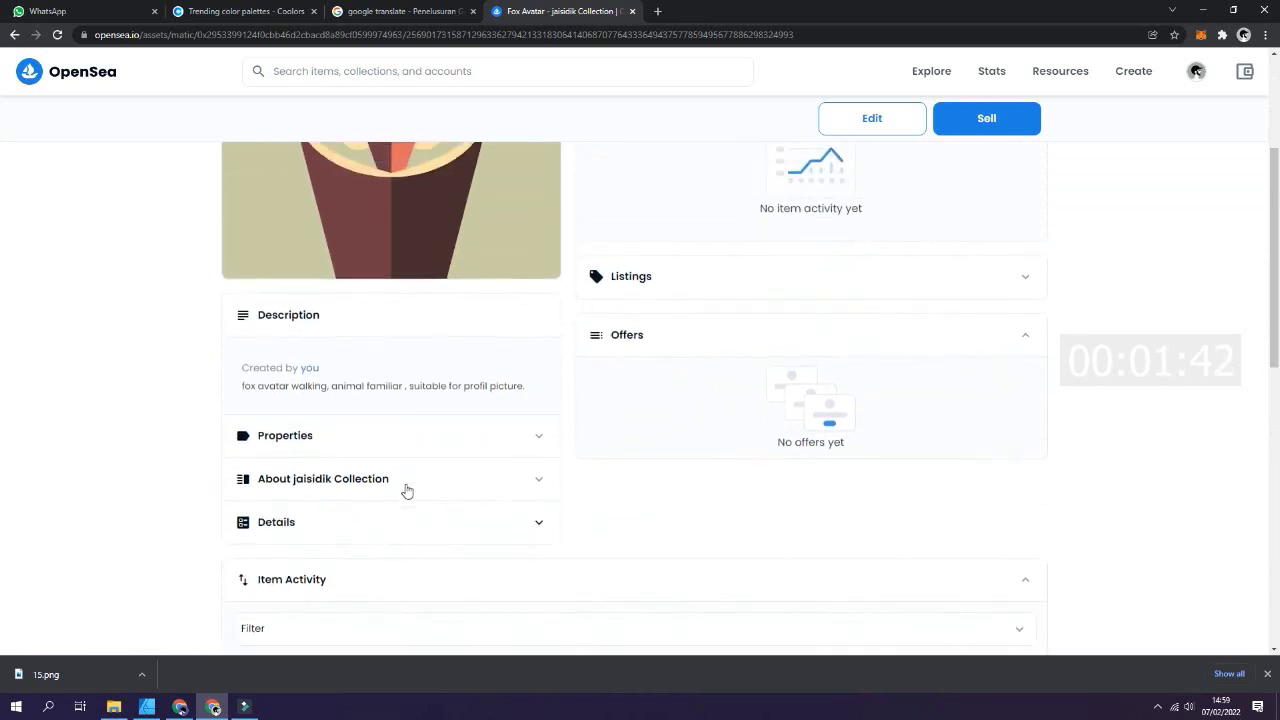
scroll(649, 400, "up", 1)
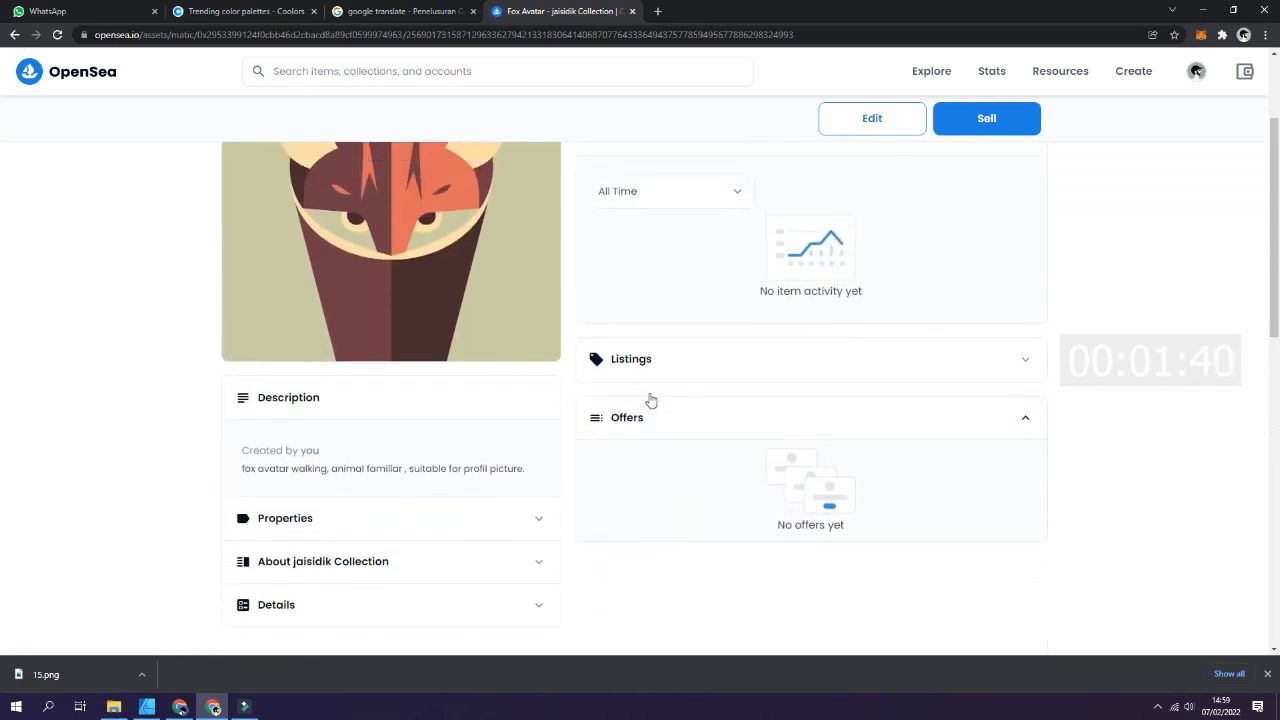
scroll(470, 310, "down", 1)
scroll(478, 326, "down", 1)
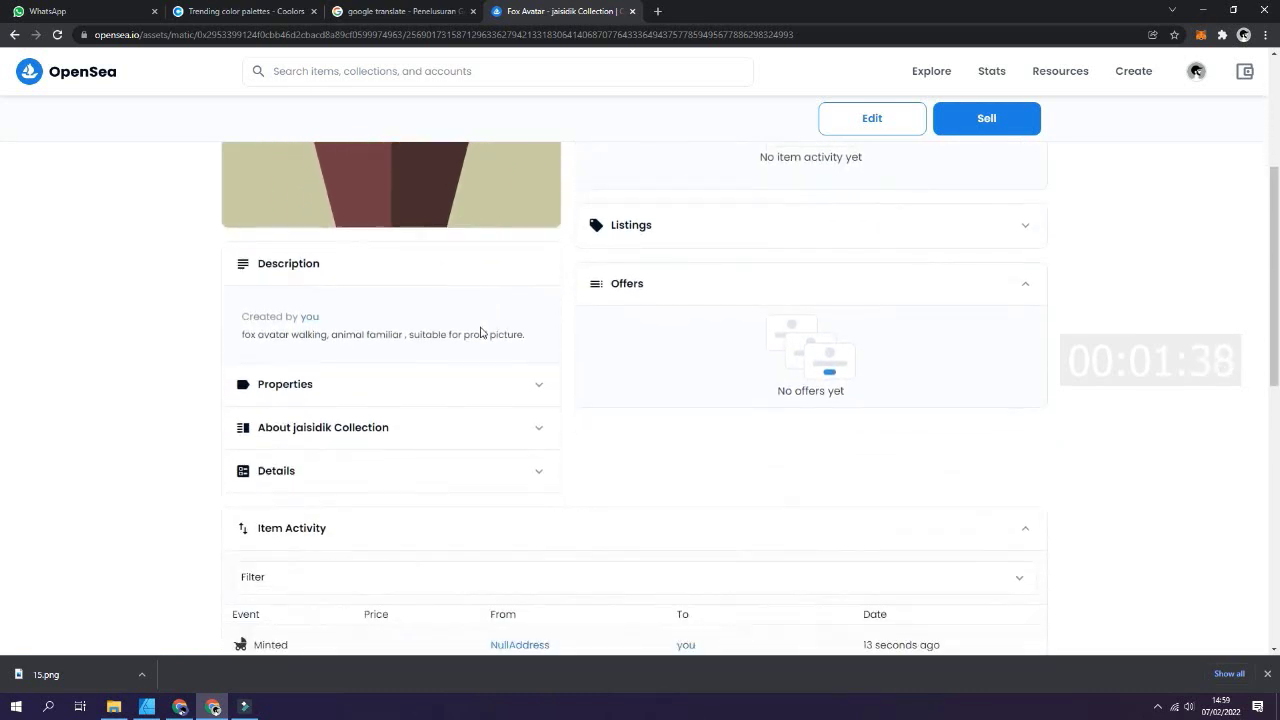
scroll(480, 331, "up", 3)
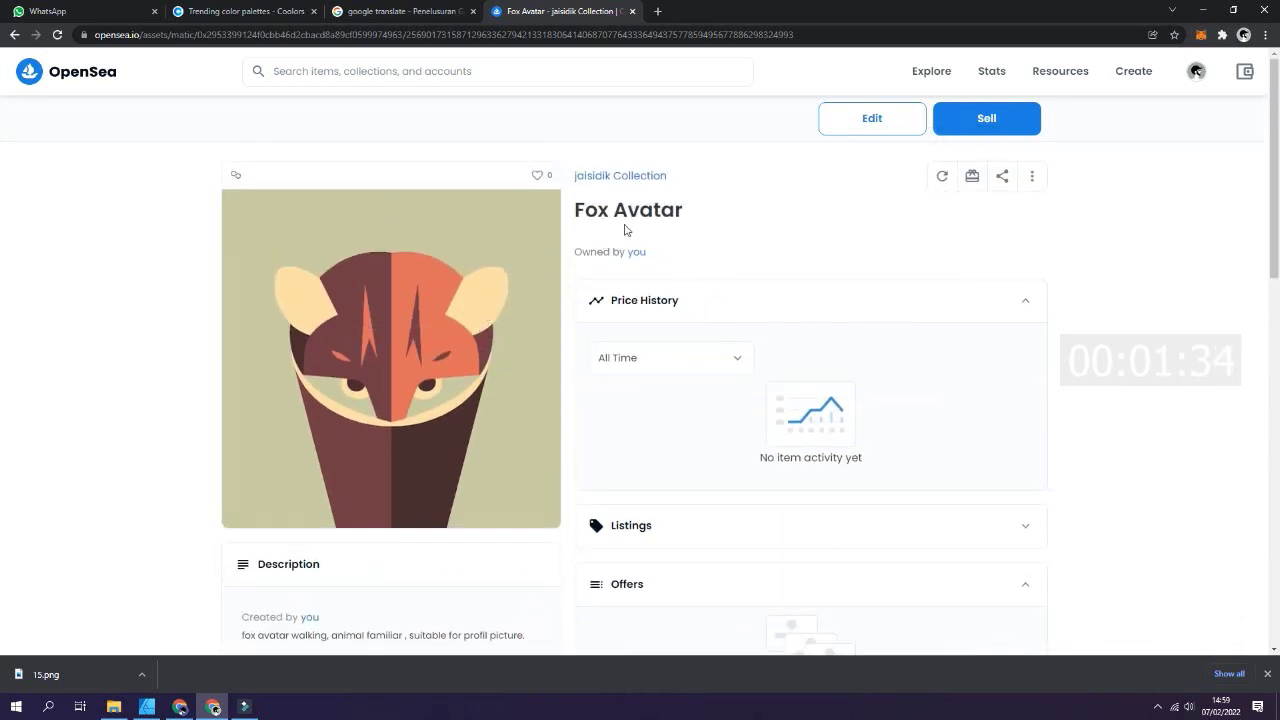
scroll(791, 183, "down", 3)
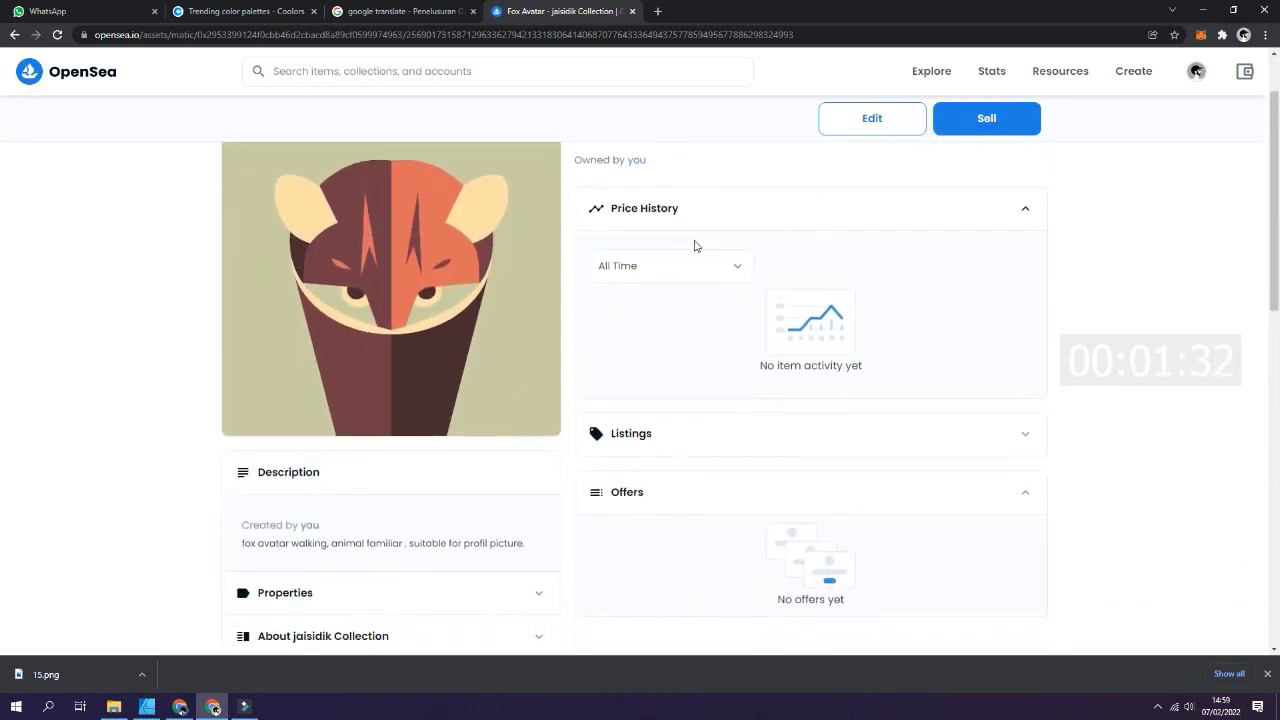
scroll(362, 545, "down", 1)
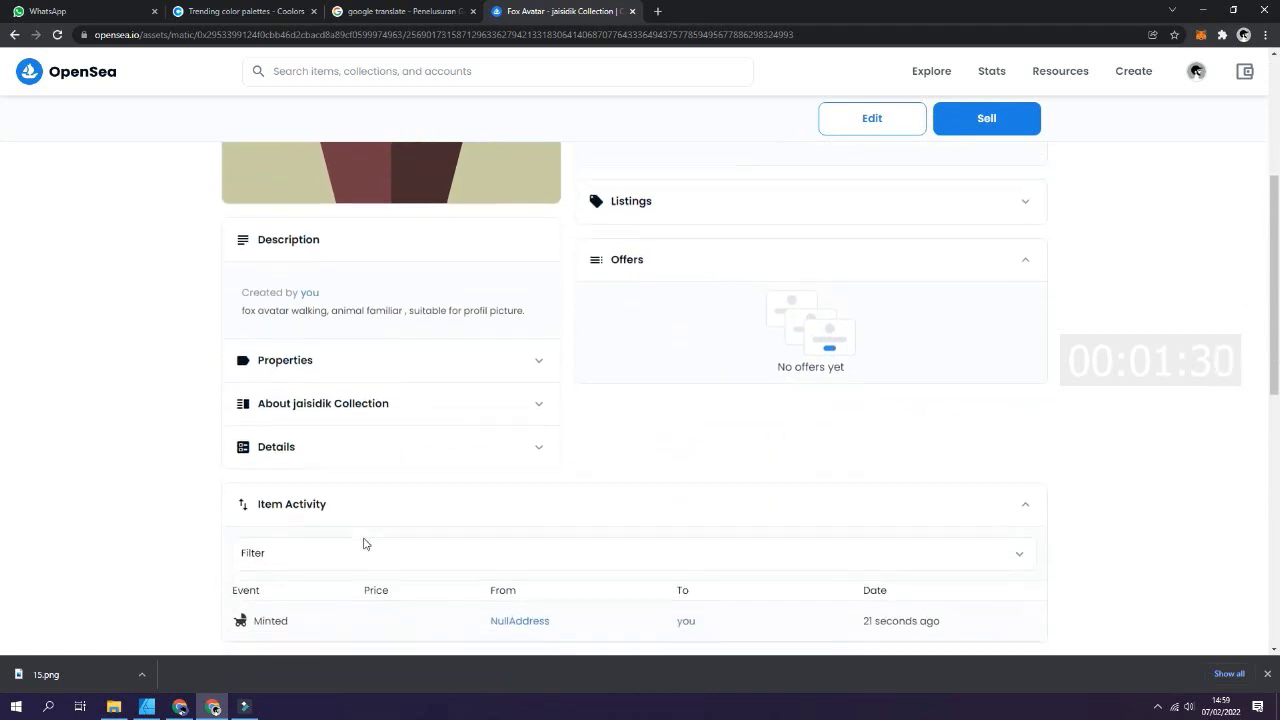
scroll(360, 551, "down", 1)
scroll(912, 477, "up", 2)
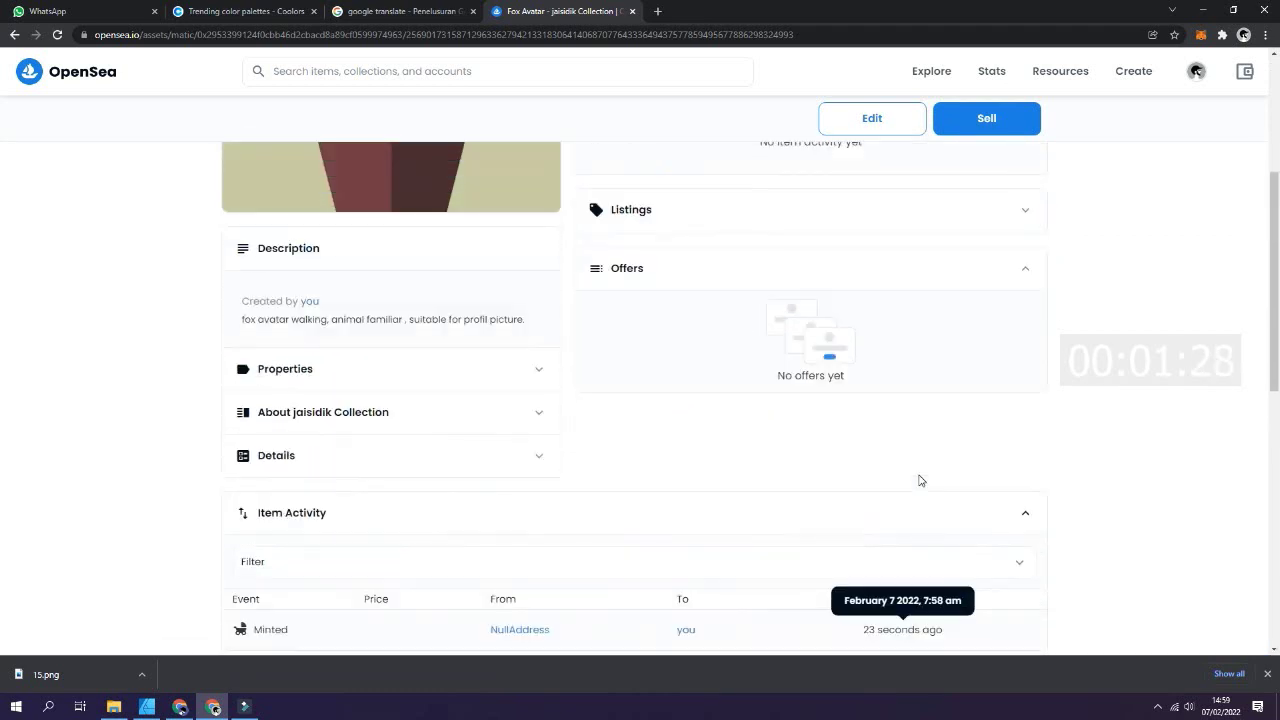
Start a sale listing for the Fox Avatar item and set its price to 0.03 ETH.
scroll(907, 448, "up", 3)
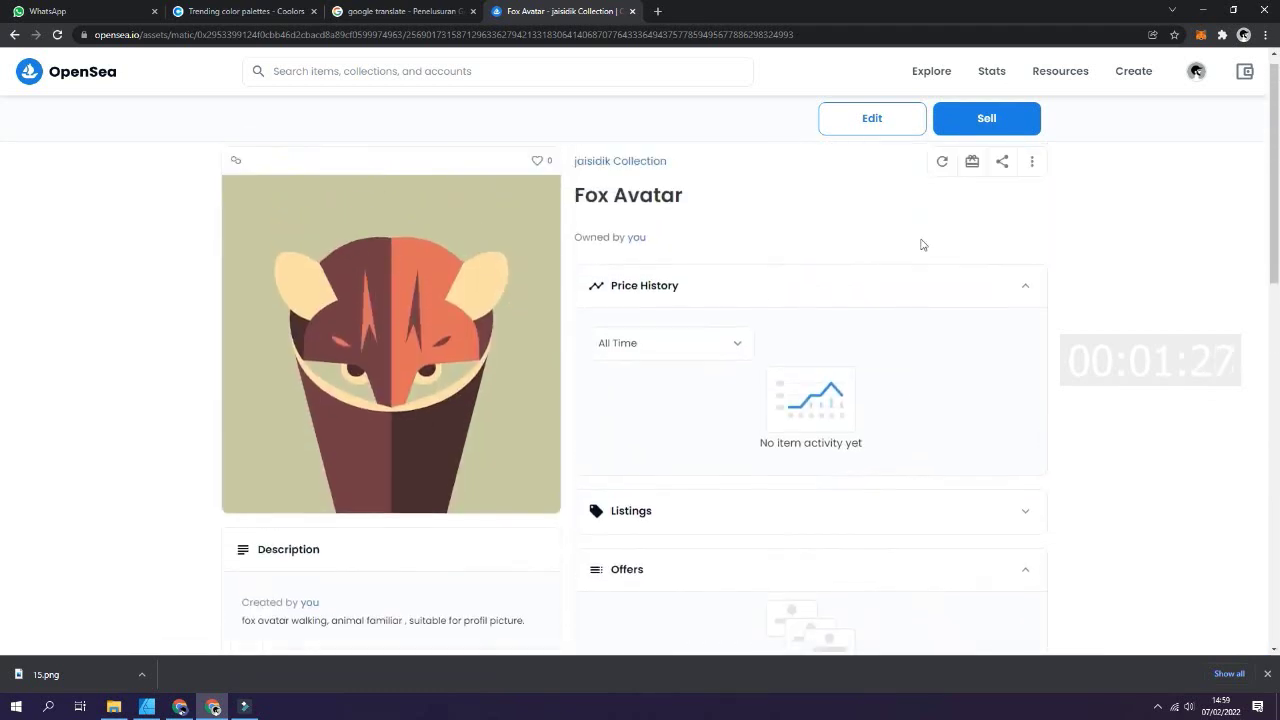
left_click(990, 119)
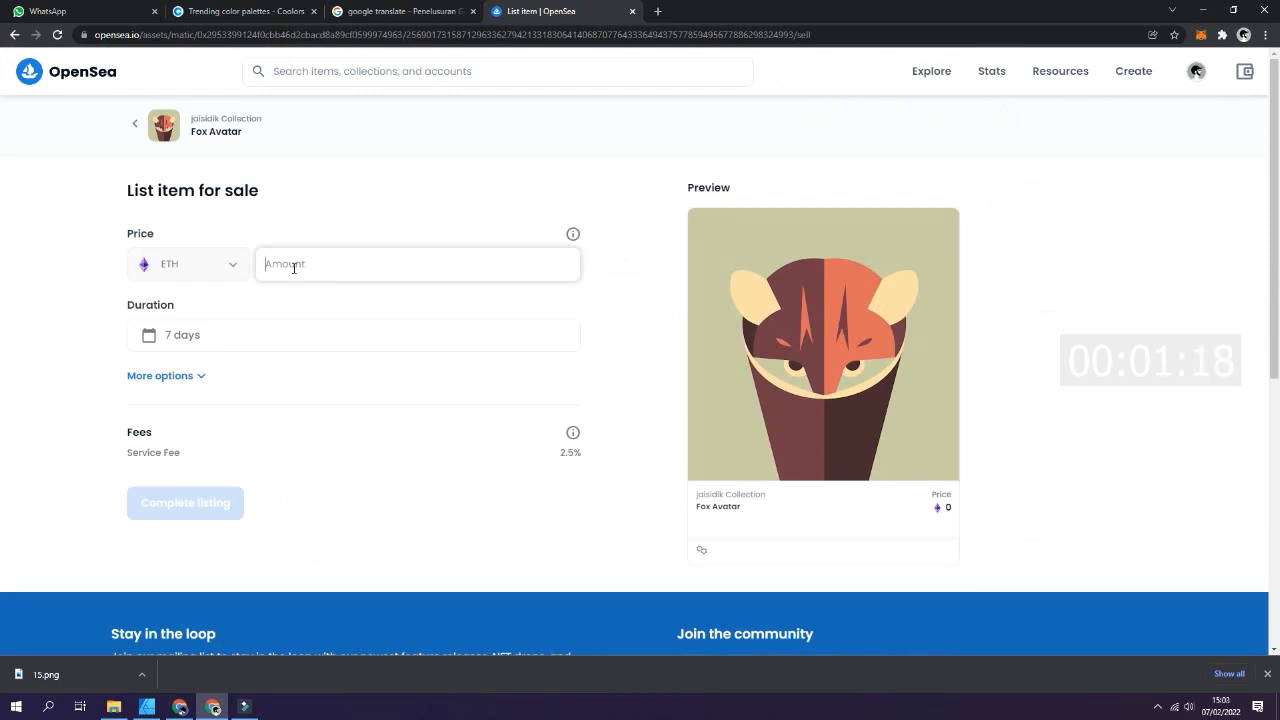
type("0")
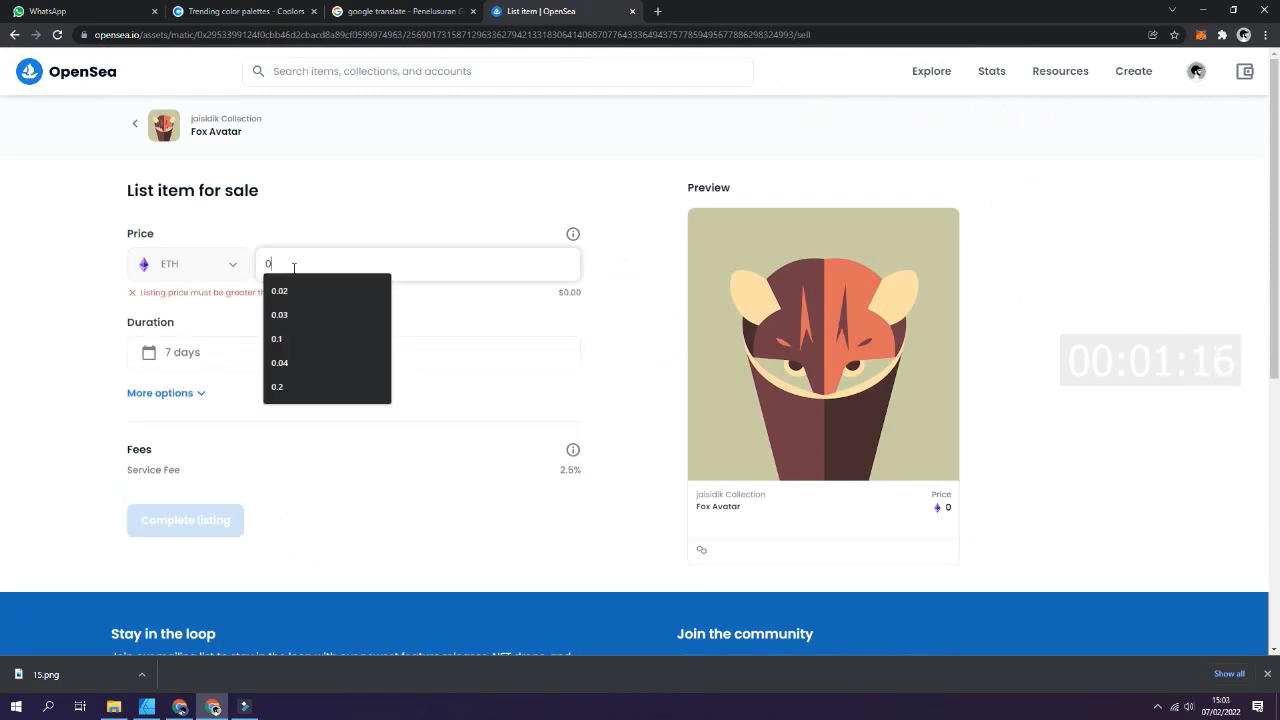
type(".0")
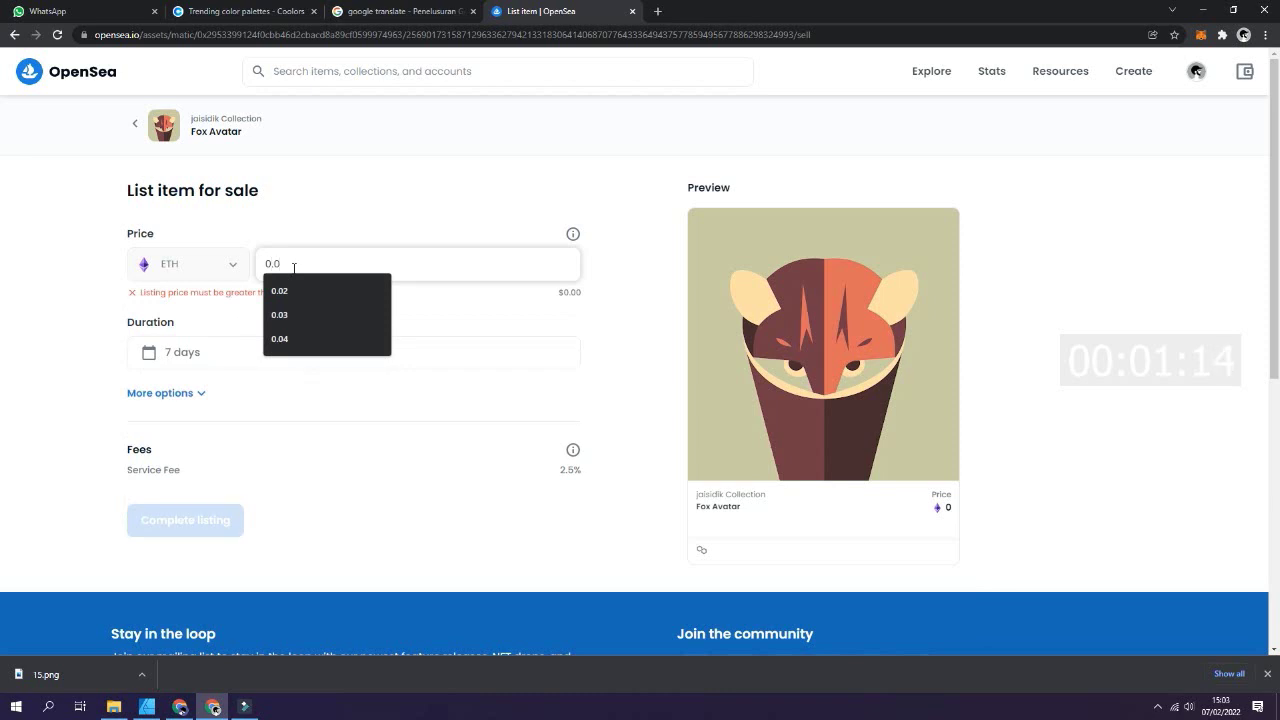
type("3")
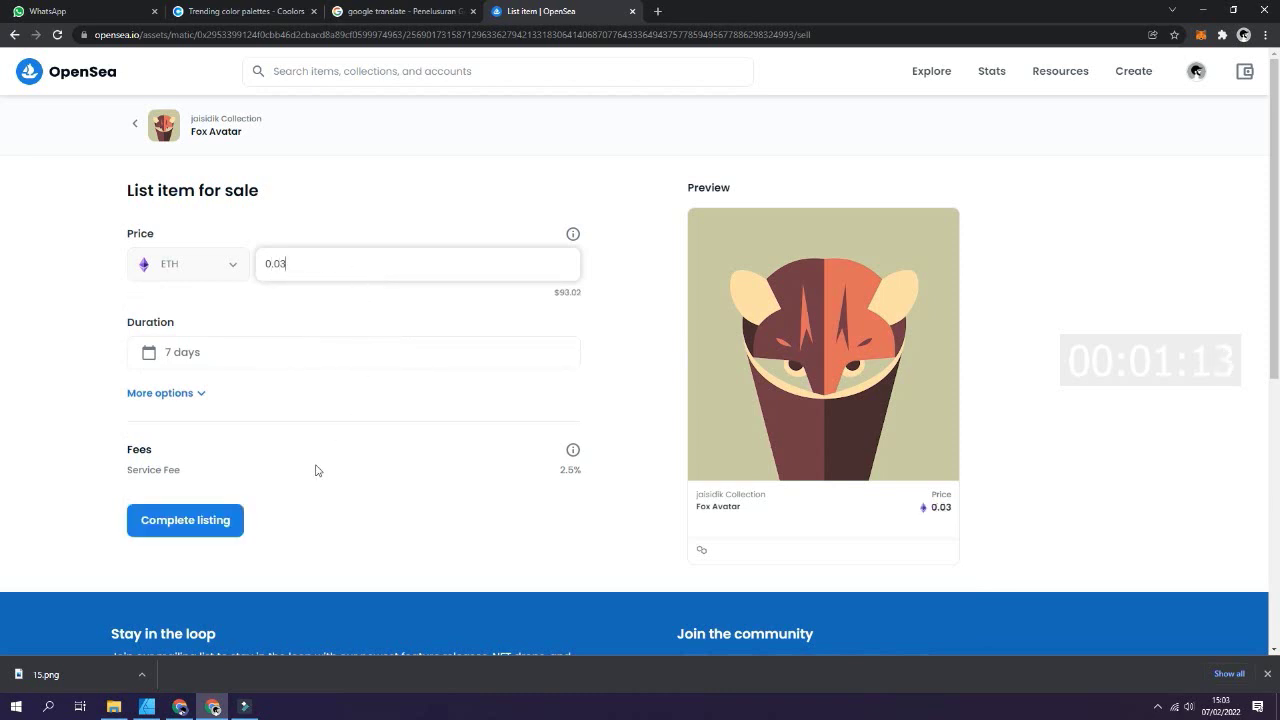
Complete the Fox Avatar listing by signing the message in MetaMask, and dismiss the listing confirmation.
left_click(191, 525)
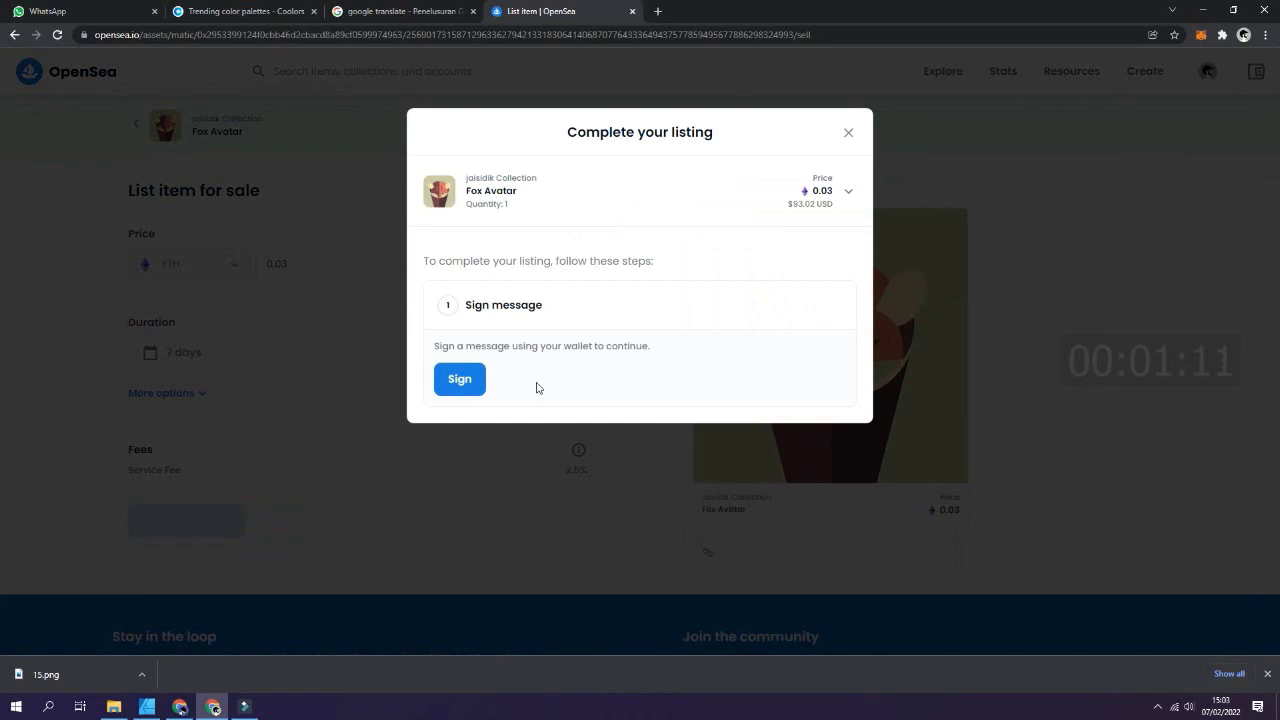
left_click(460, 380)
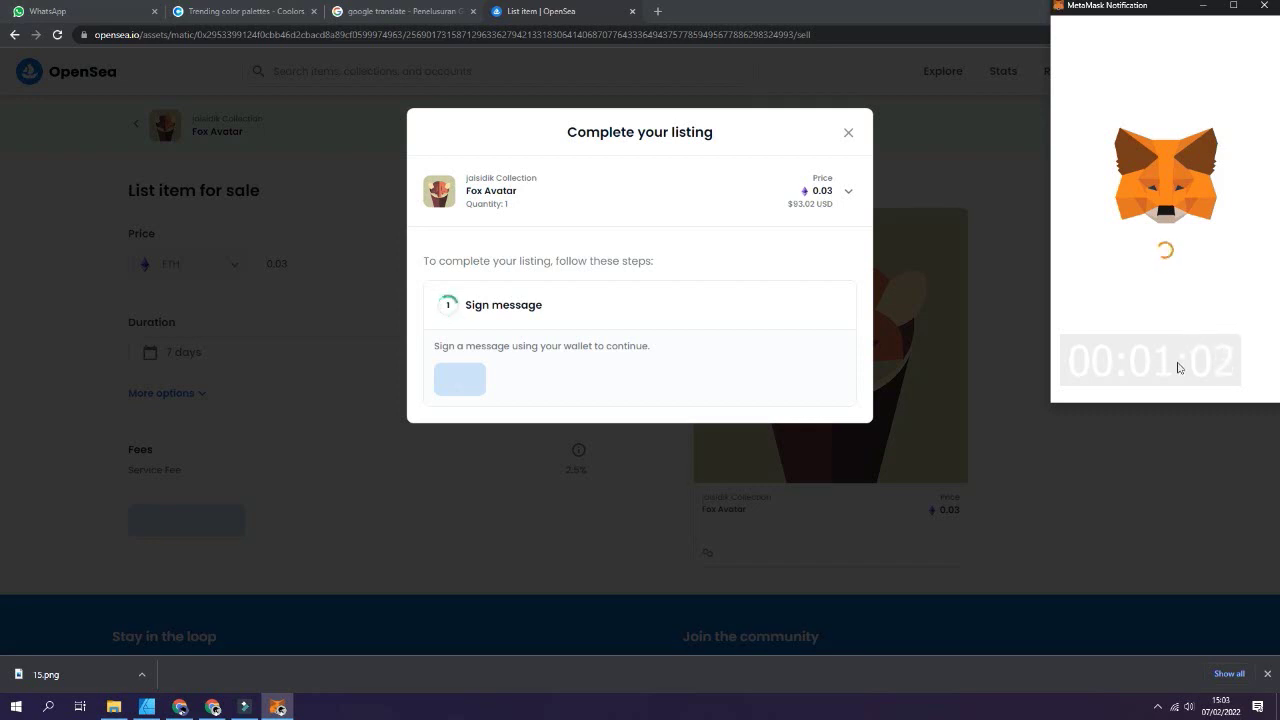
left_click(1232, 372)
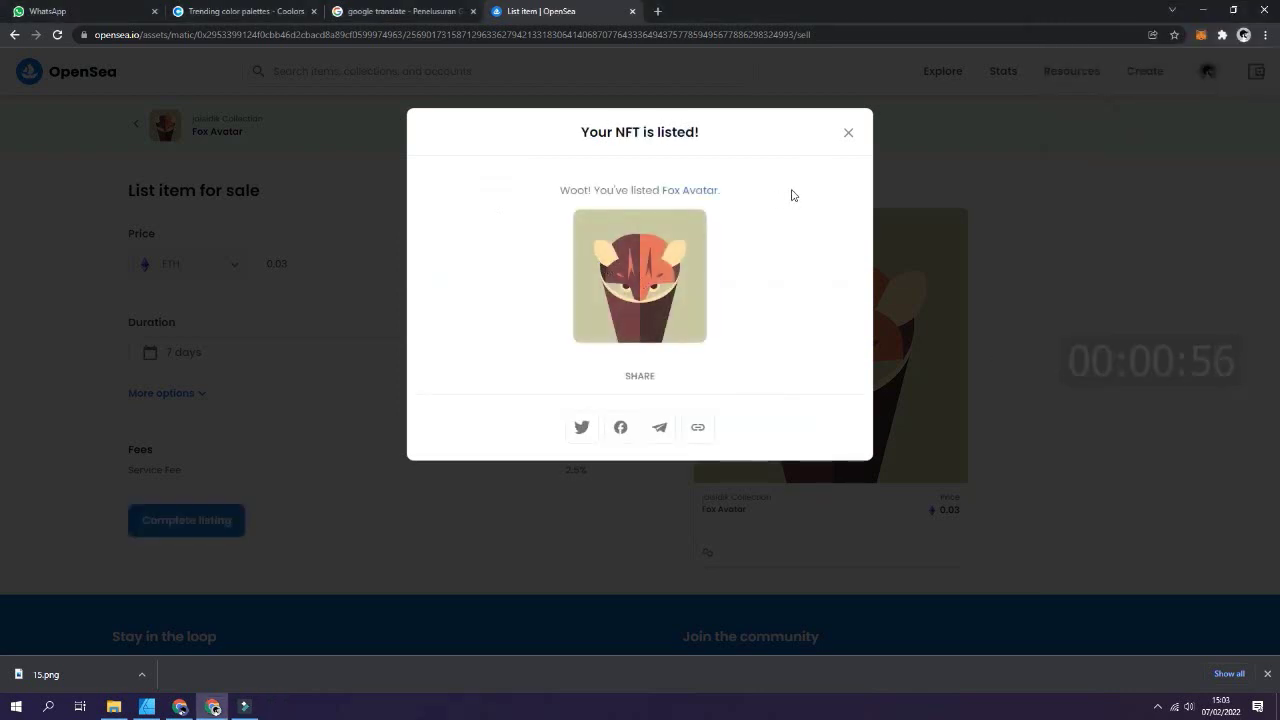
left_click(849, 134)
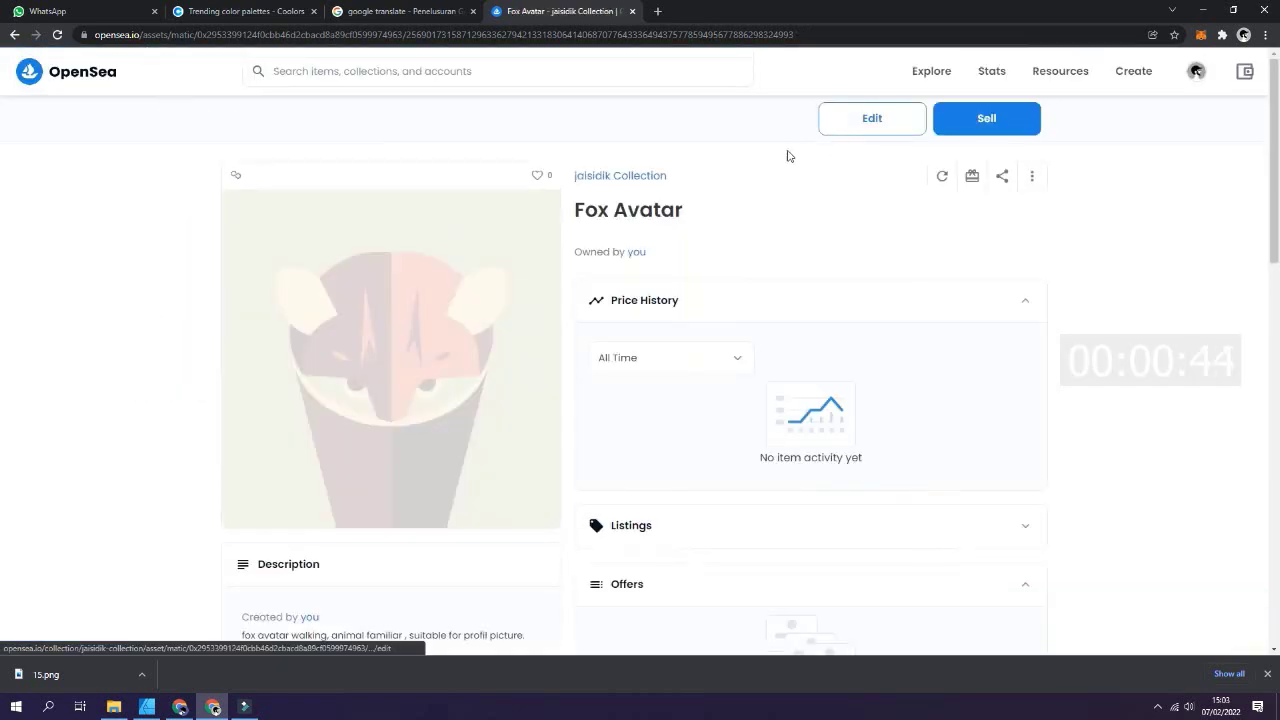
Open the account's profile page and examine the collected avatar items and their listed prices.
left_click(1197, 76)
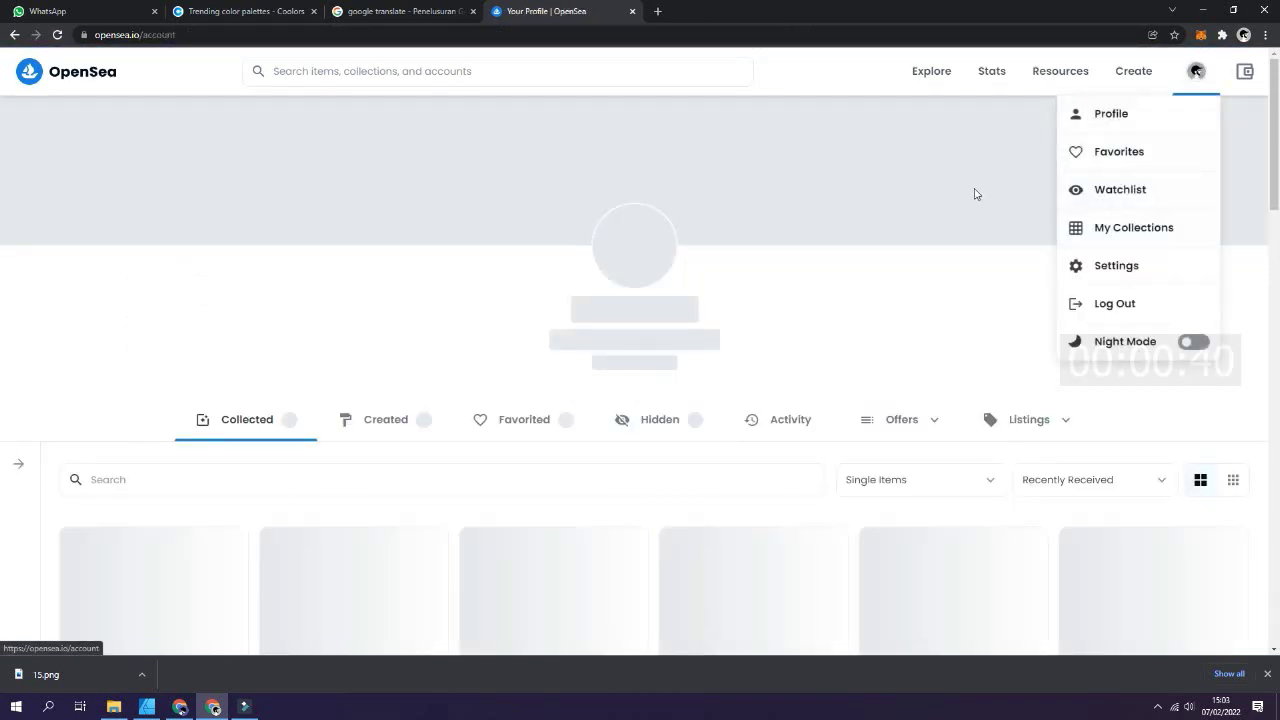
scroll(856, 212, "down", 1)
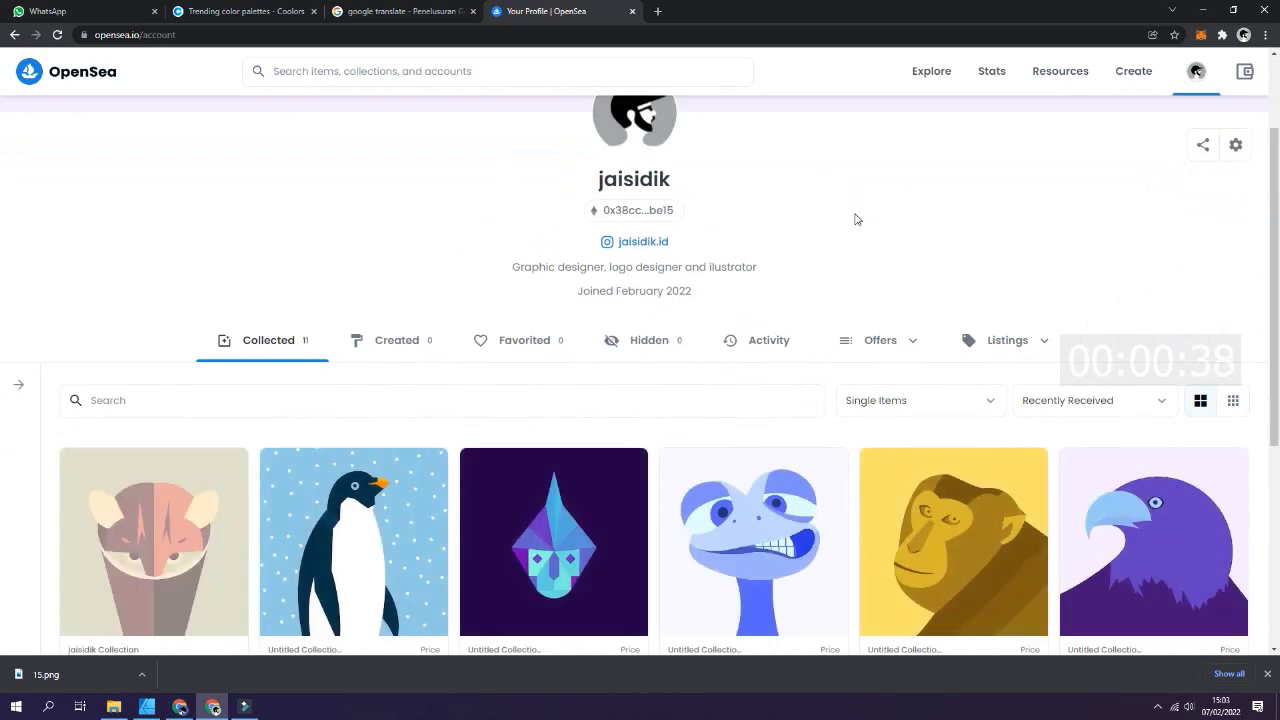
scroll(703, 295, "down", 1)
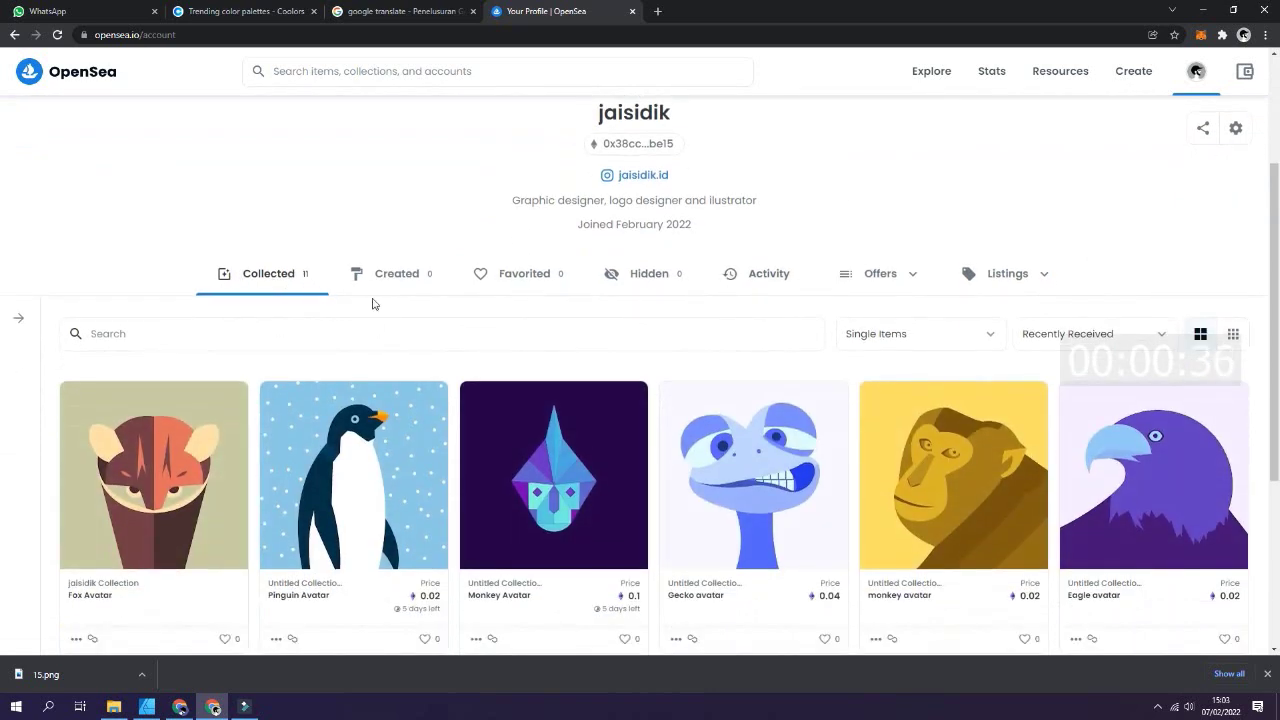
scroll(990, 320, "down", 3)
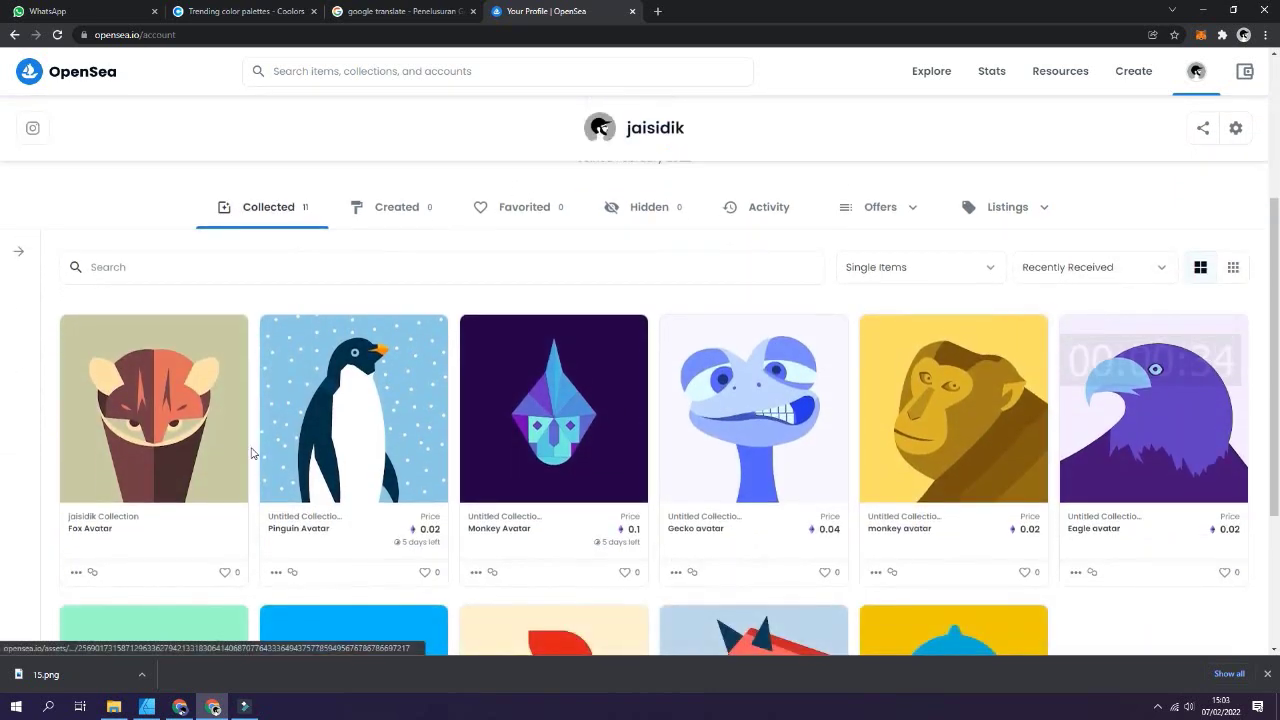
scroll(260, 454, "down", 2)
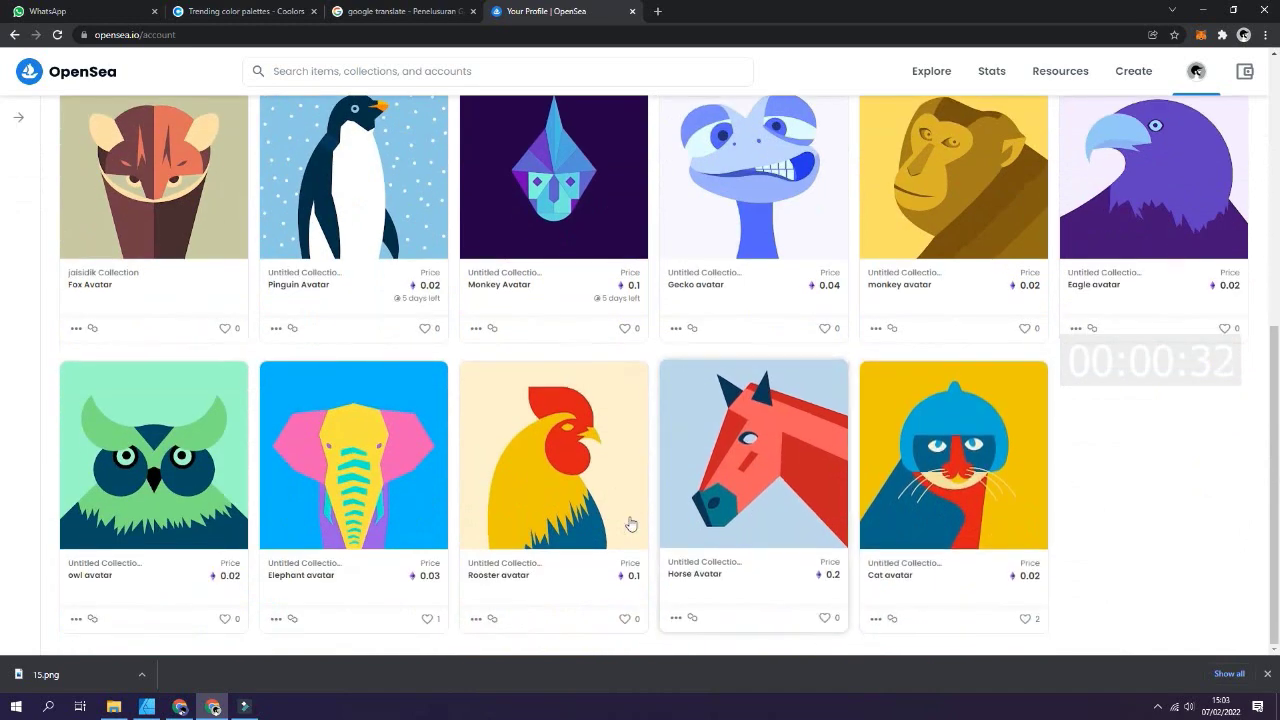
scroll(706, 492, "up", 2)
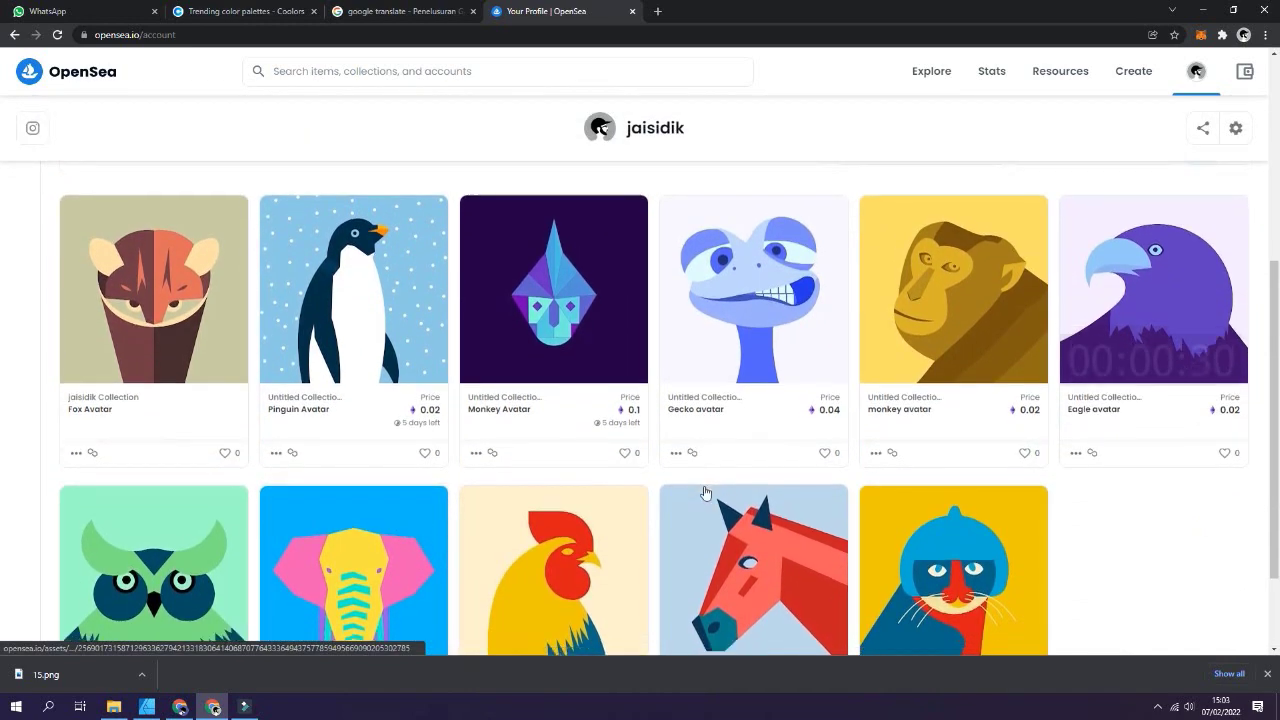
scroll(547, 377, "up", 3)
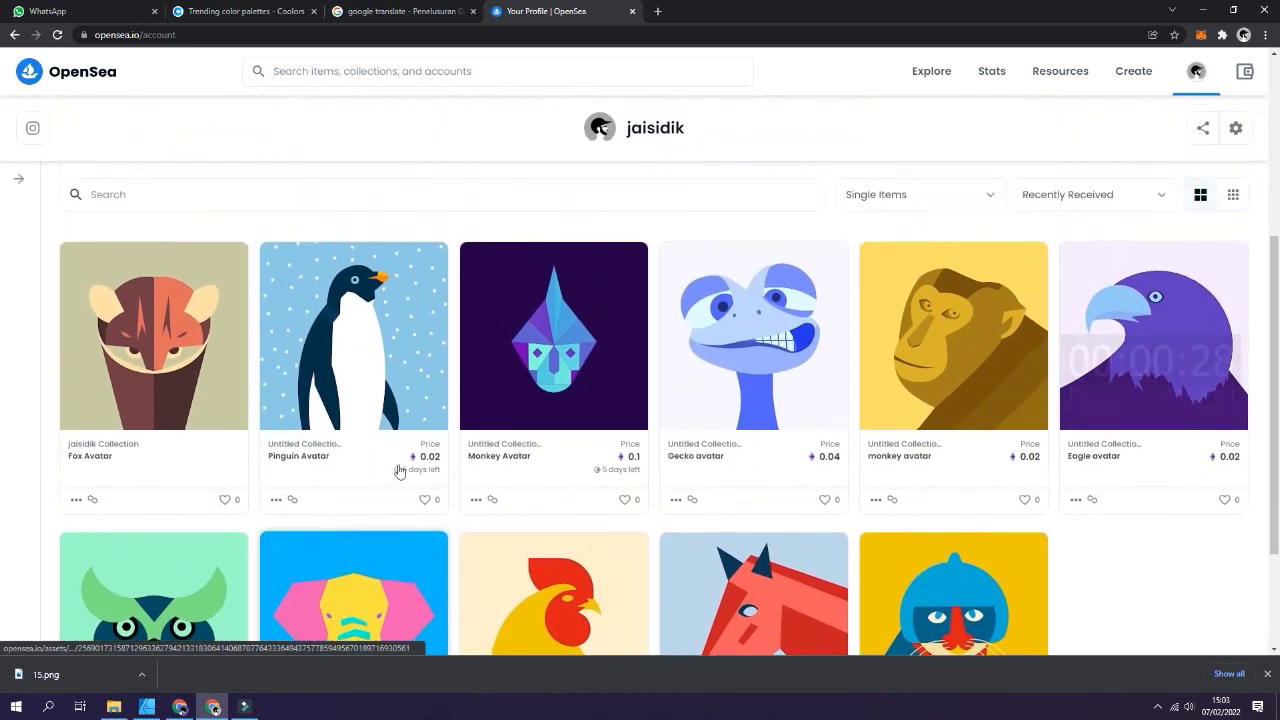
scroll(547, 377, "up", 4)
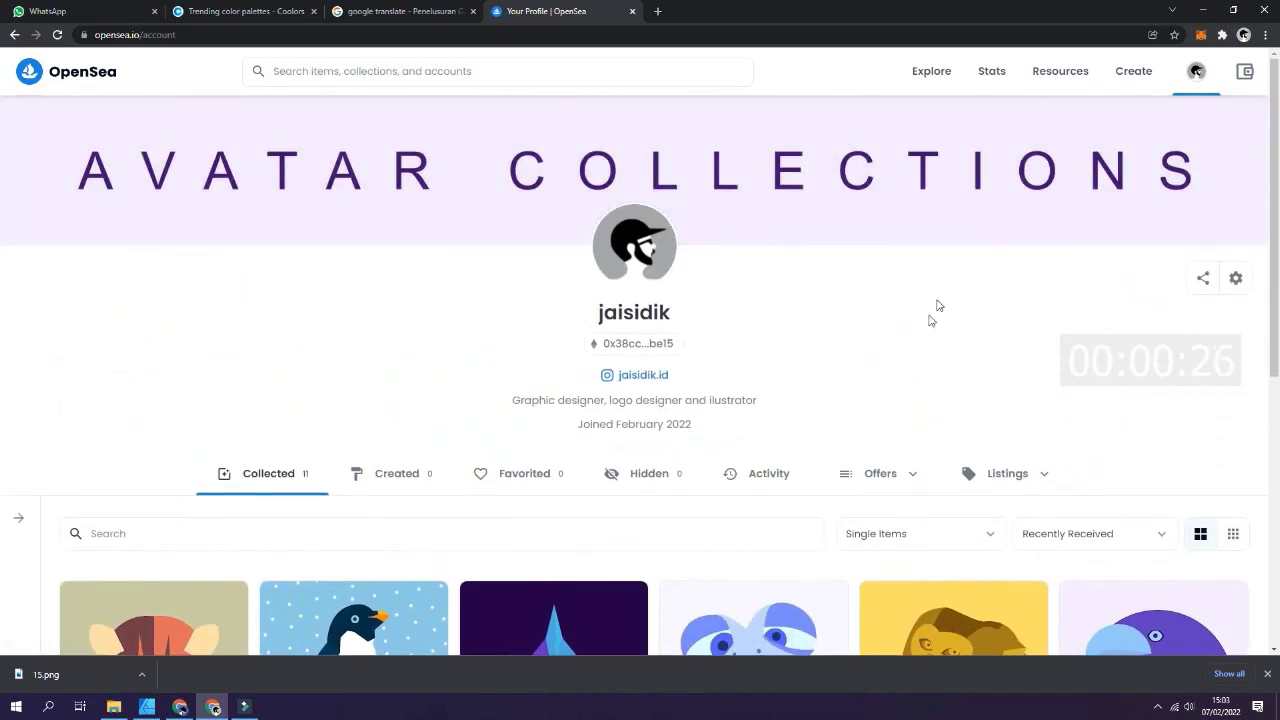
scroll(840, 346, "down", 5)
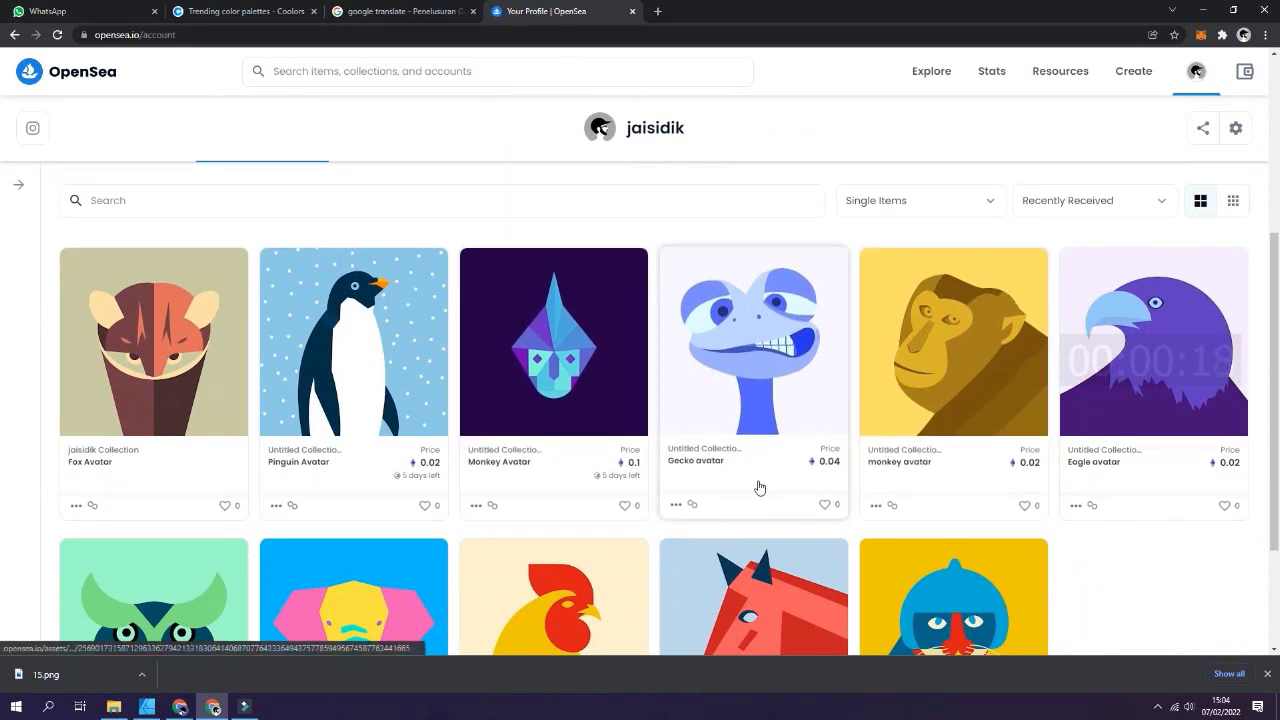
scroll(752, 488, "down", 2)
scroll(797, 453, "up", 4)
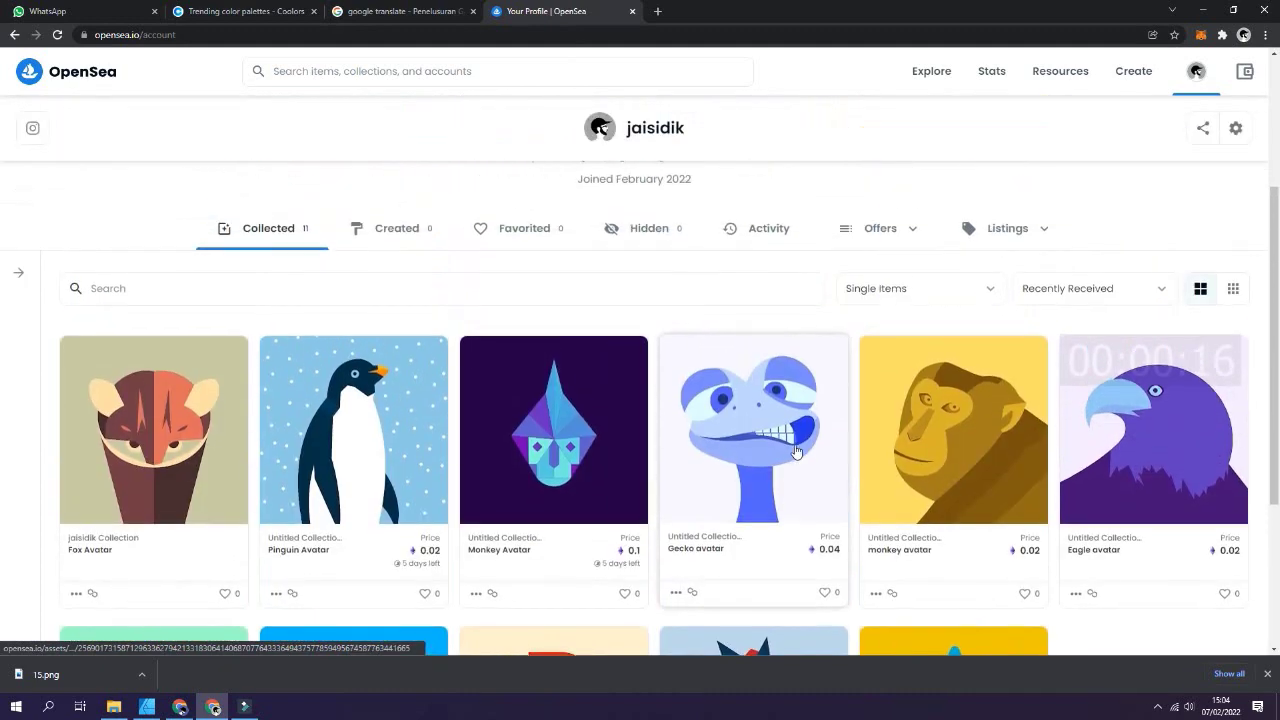
scroll(797, 453, "up", 2)
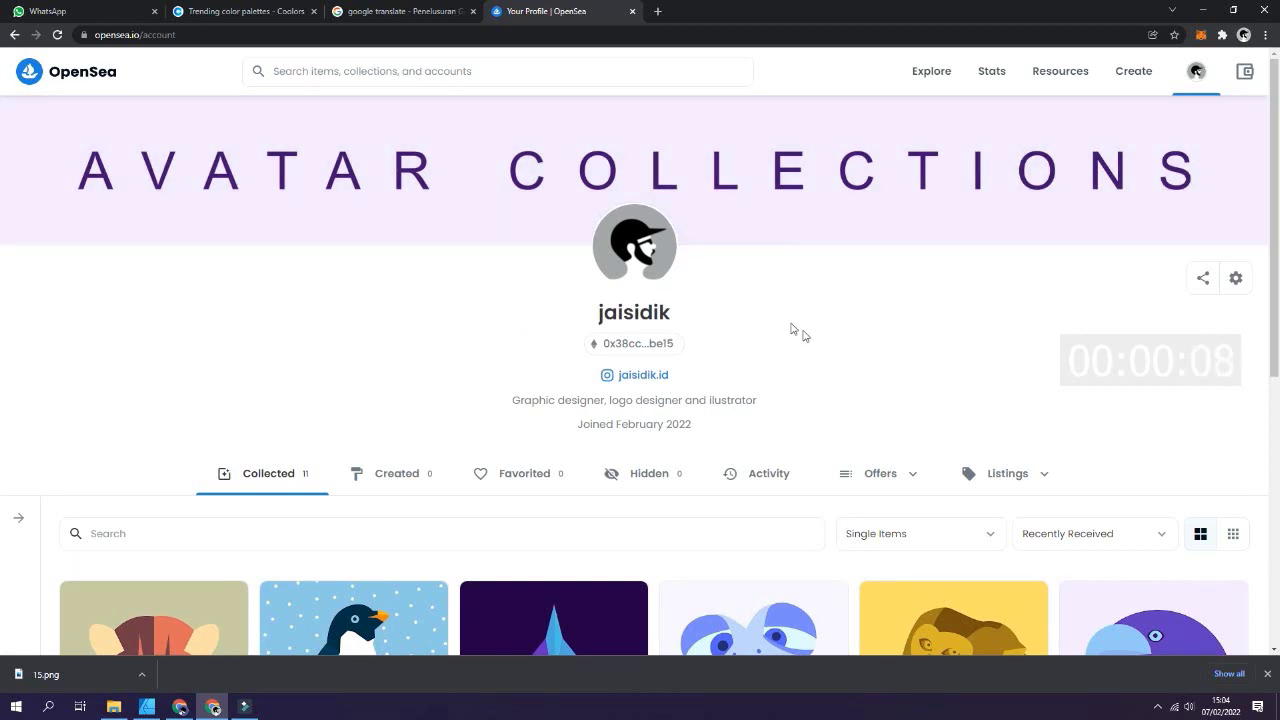
scroll(871, 370, "down", 1)
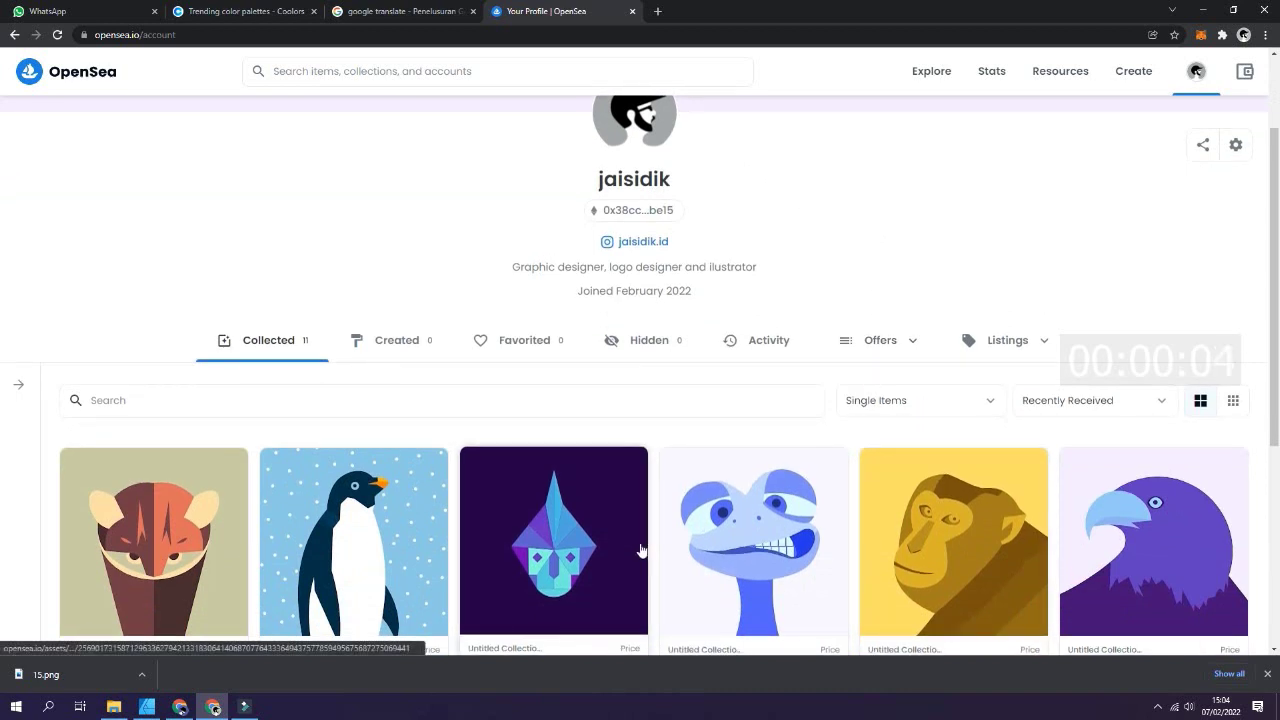
left_click(244, 706)
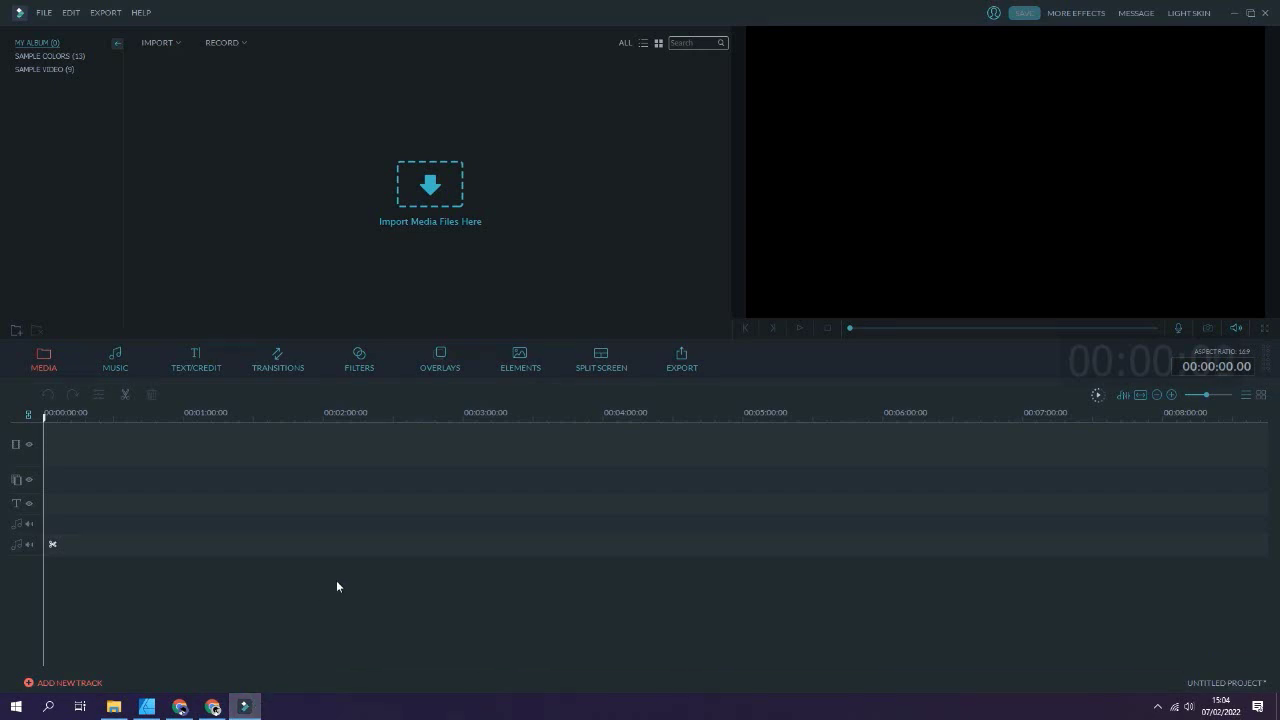